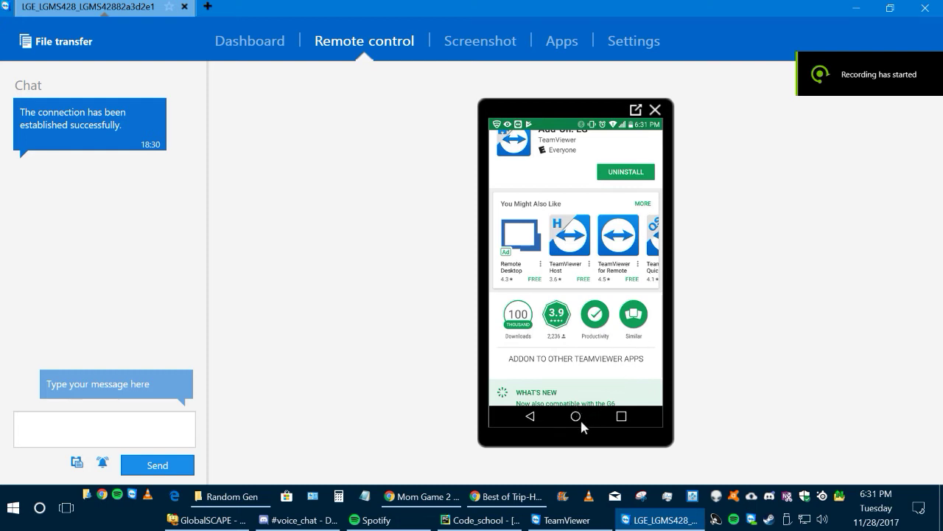
Step: Open Podcast Addict from the remote phone's home screen and decline the ad settings offer
{"action": "left_click", "coordinate": [576, 421]}
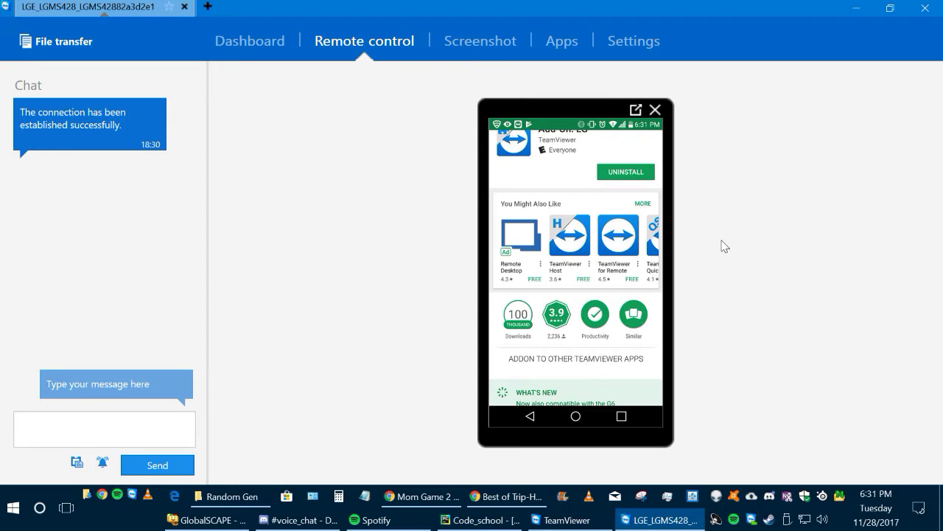
{"action": "left_click", "coordinate": [577, 417]}
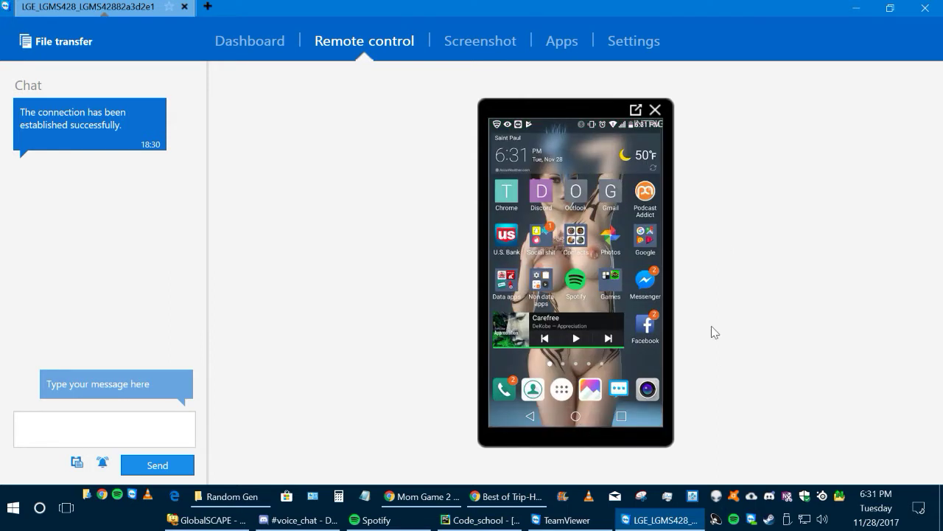
{"action": "left_click", "coordinate": [640, 211]}
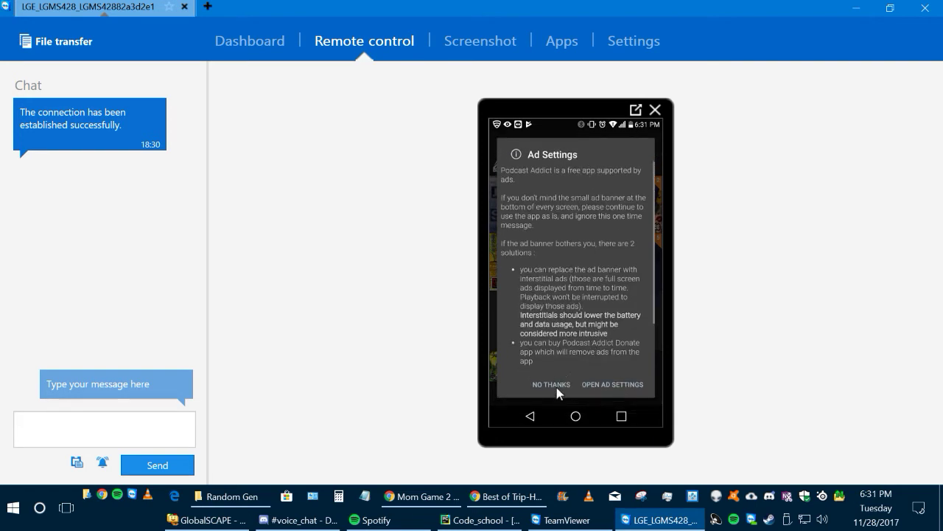
{"action": "left_click", "coordinate": [552, 387]}
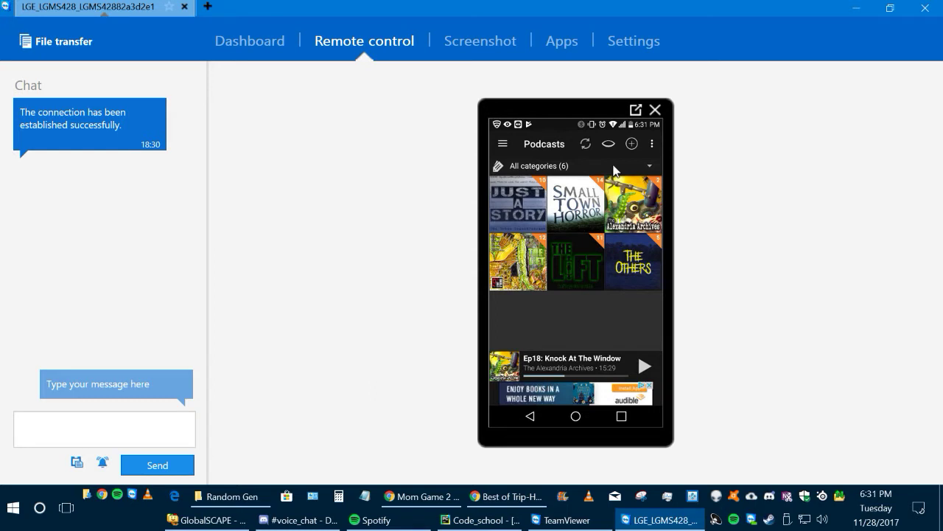
Step: Open the Download section of the Podcast Addict app settings
{"action": "left_click", "coordinate": [653, 145]}
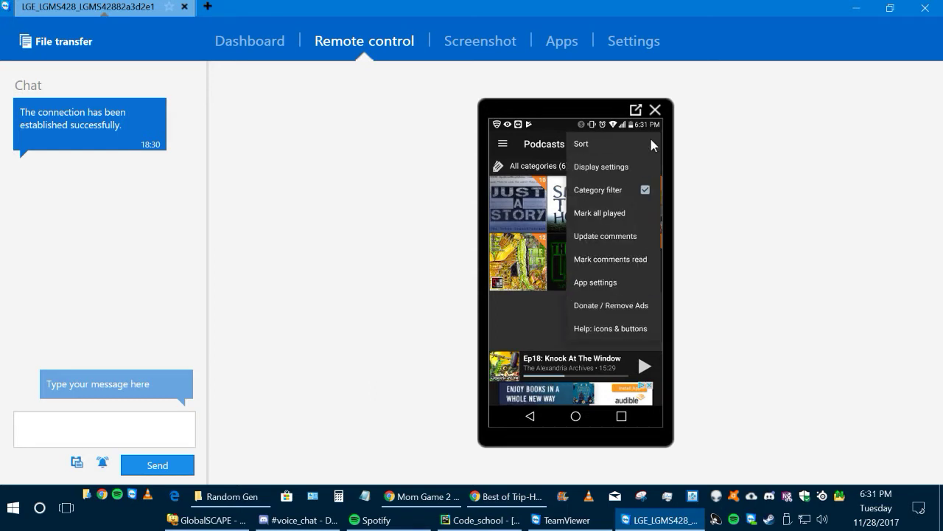
{"action": "left_click", "coordinate": [540, 325]}
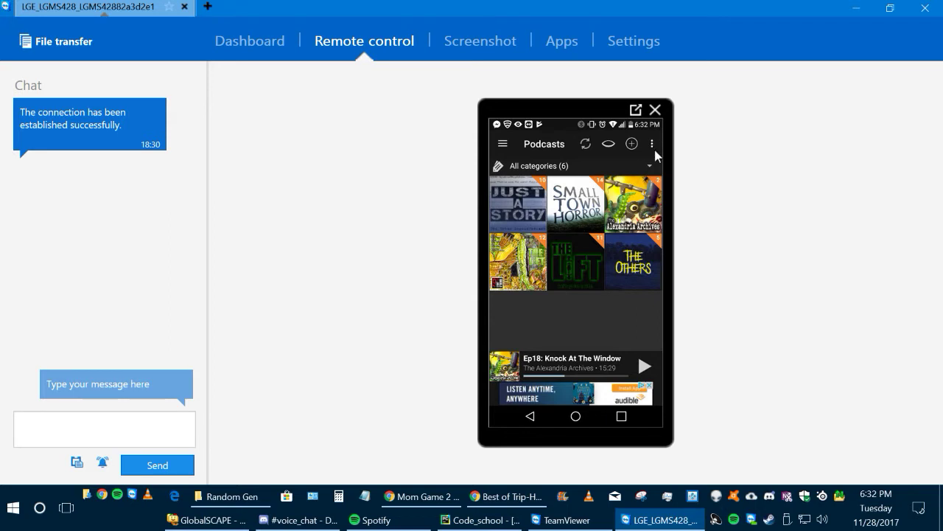
{"action": "left_click", "coordinate": [653, 147]}
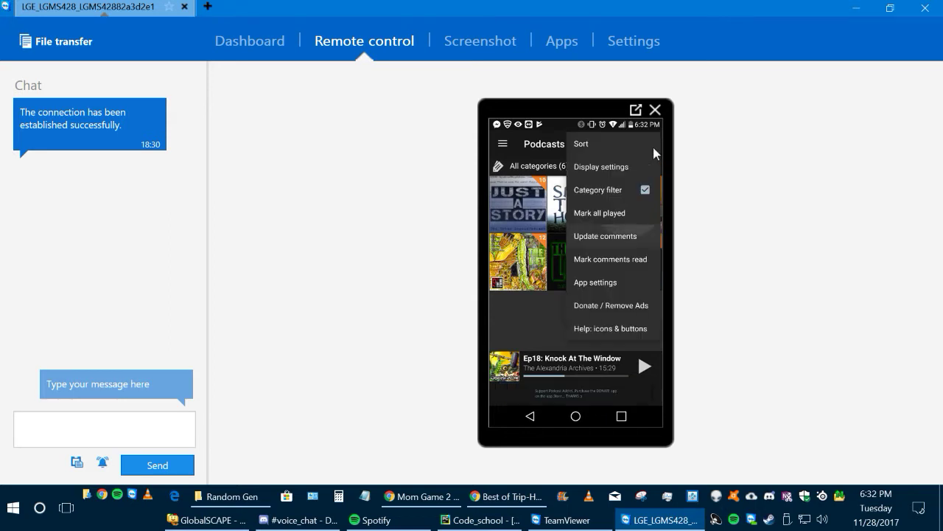
{"action": "left_click", "coordinate": [653, 147]}
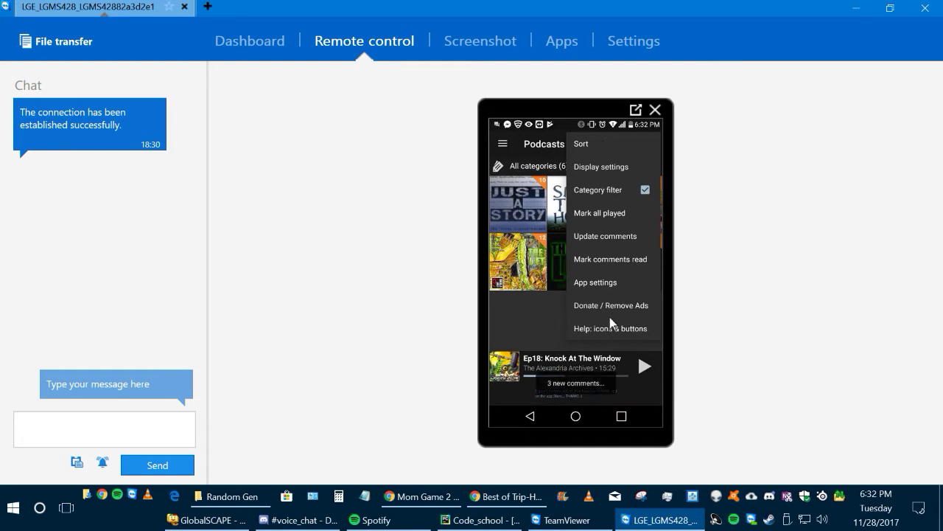
{"action": "left_click", "coordinate": [497, 261]}
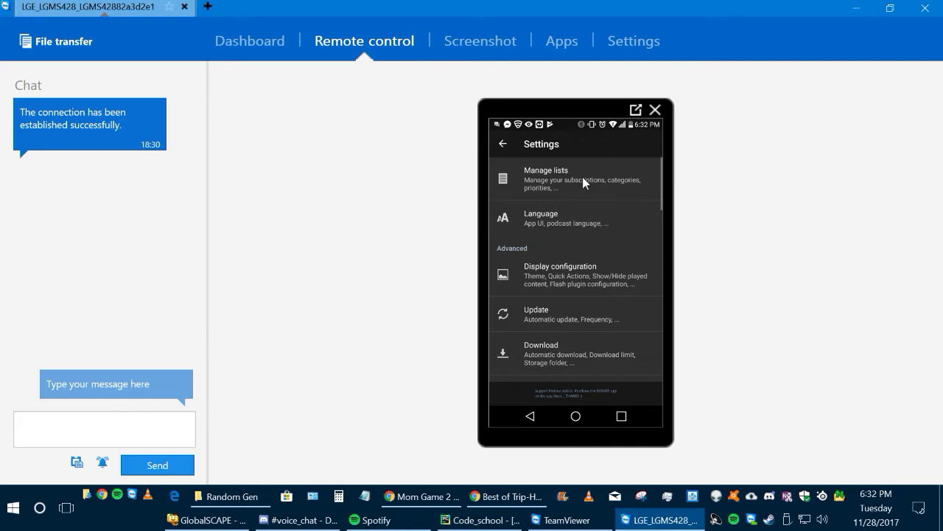
{"action": "scroll", "coordinate": [585, 193], "scroll_direction": "down", "scroll_amount": 2}
{"action": "scroll", "coordinate": [587, 200], "scroll_direction": "down", "scroll_amount": 1}
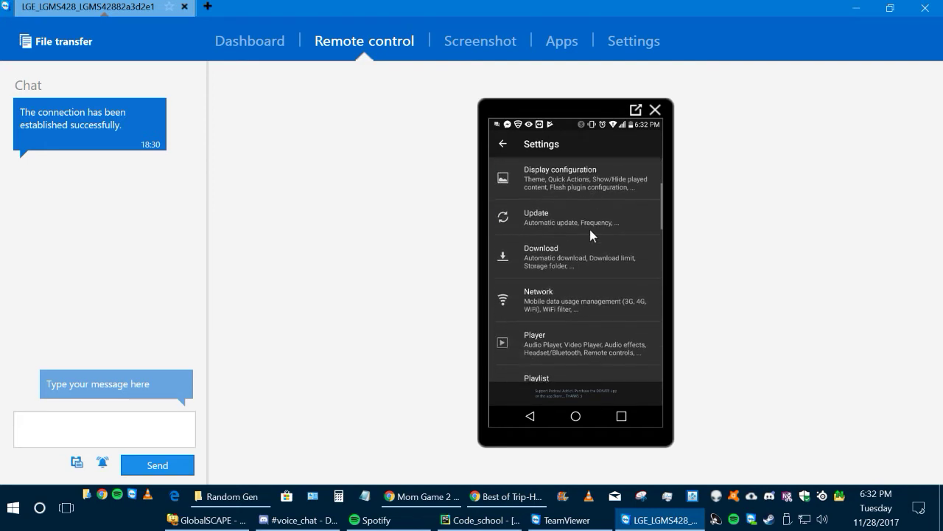
{"action": "left_click", "coordinate": [576, 265]}
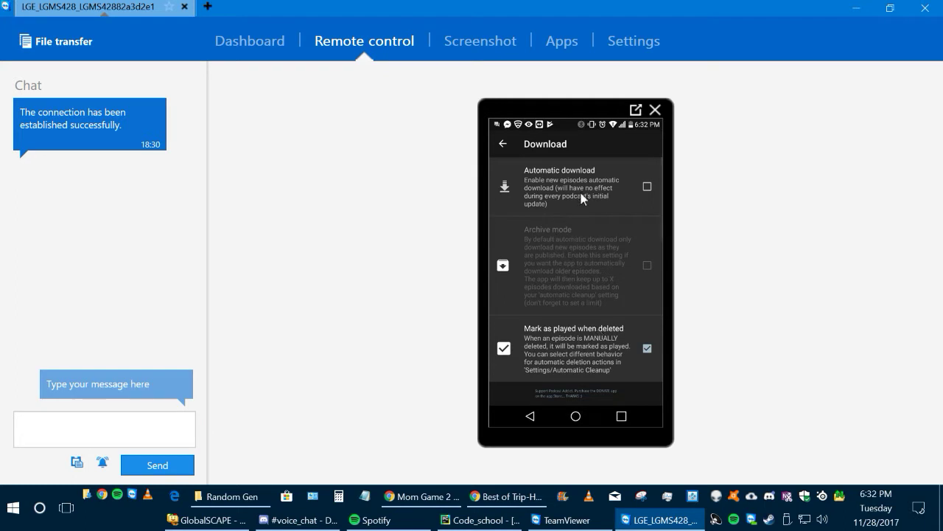
Step: Confirm Removable SD Card as the download storage folder and return to the podcast list
{"action": "scroll", "coordinate": [584, 189], "scroll_direction": "down", "scroll_amount": 3}
{"action": "scroll", "coordinate": [580, 288], "scroll_direction": "down", "scroll_amount": 4}
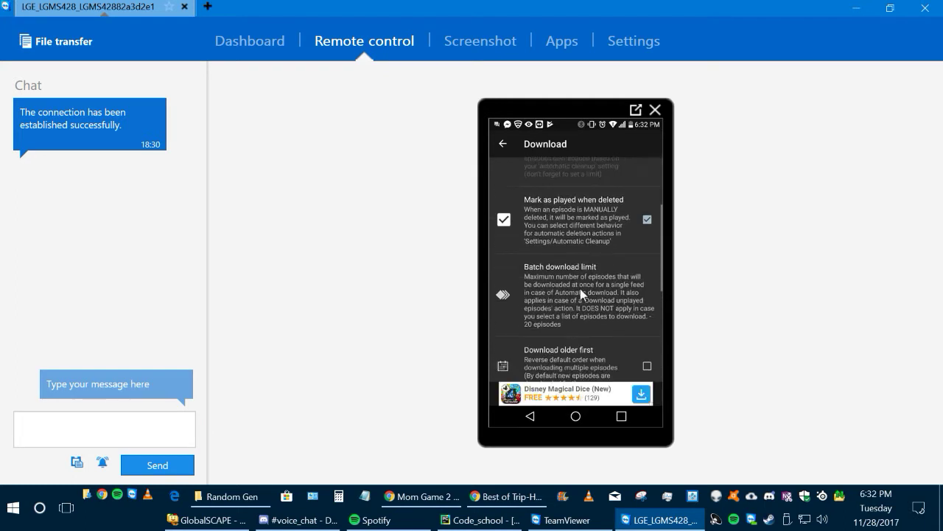
{"action": "scroll", "coordinate": [587, 320], "scroll_direction": "down", "scroll_amount": 4}
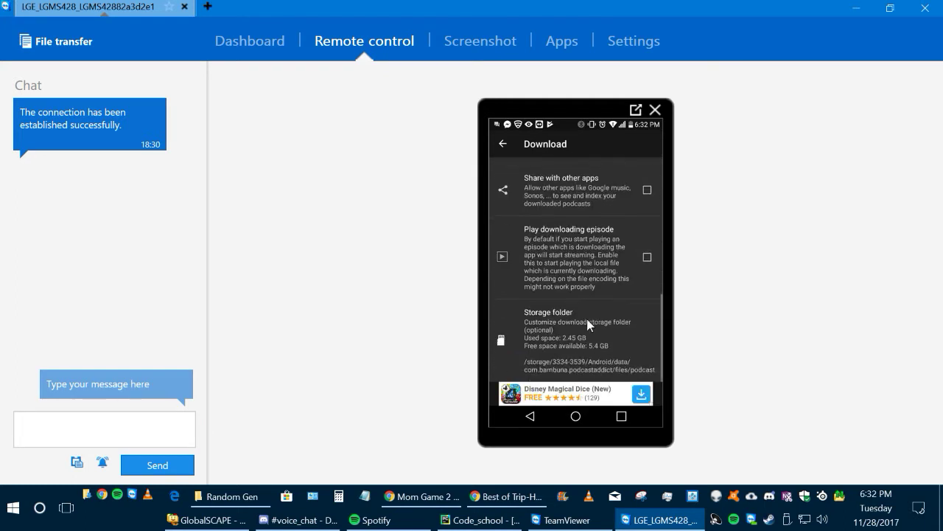
{"action": "left_click", "coordinate": [594, 336]}
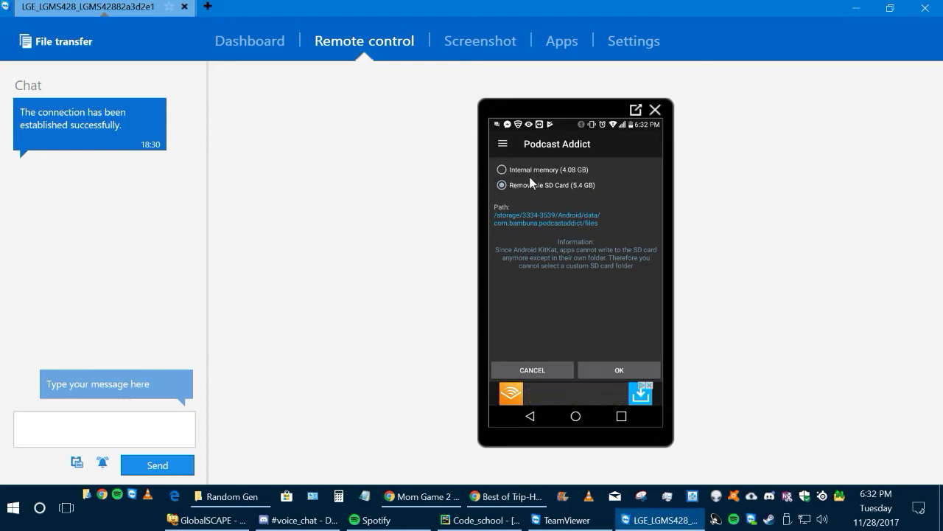
{"action": "left_click", "coordinate": [601, 368]}
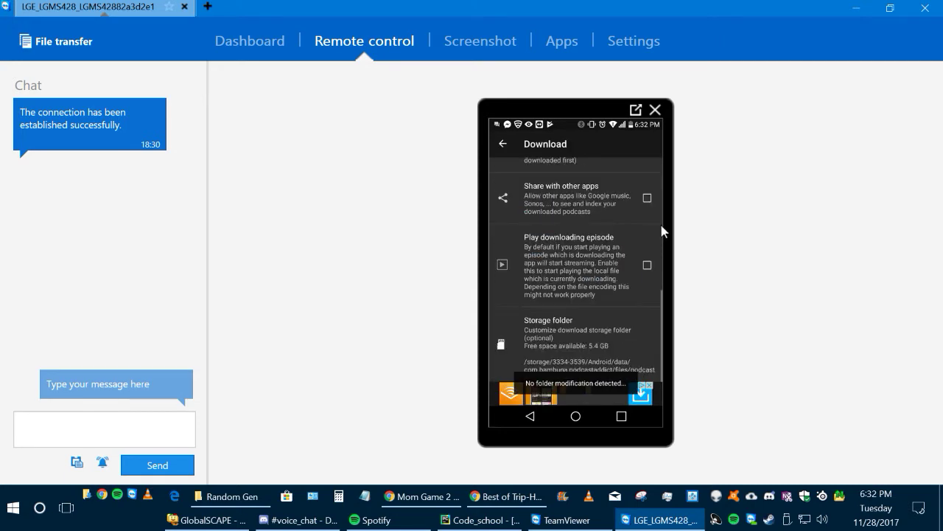
{"action": "left_click", "coordinate": [504, 144]}
{"action": "left_click", "coordinate": [504, 144]}
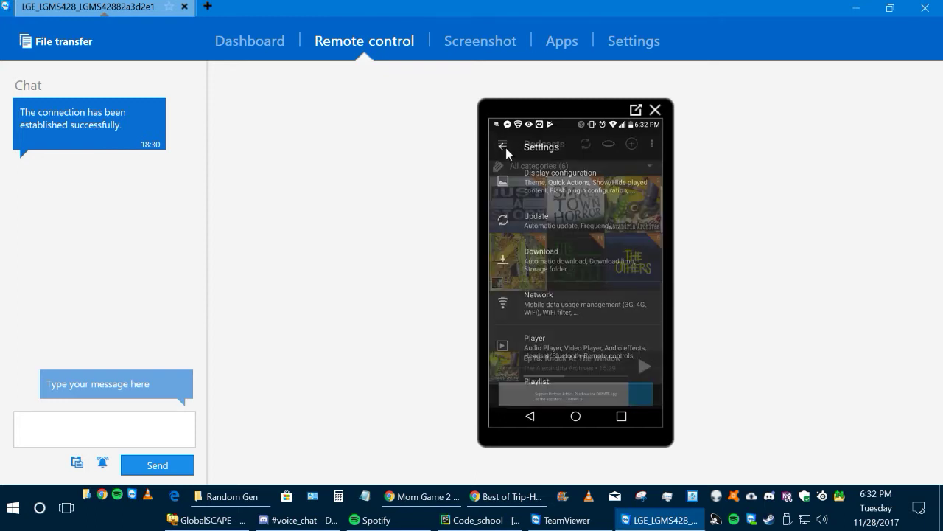
{"action": "left_click", "coordinate": [504, 145]}
{"action": "left_click", "coordinate": [504, 146]}
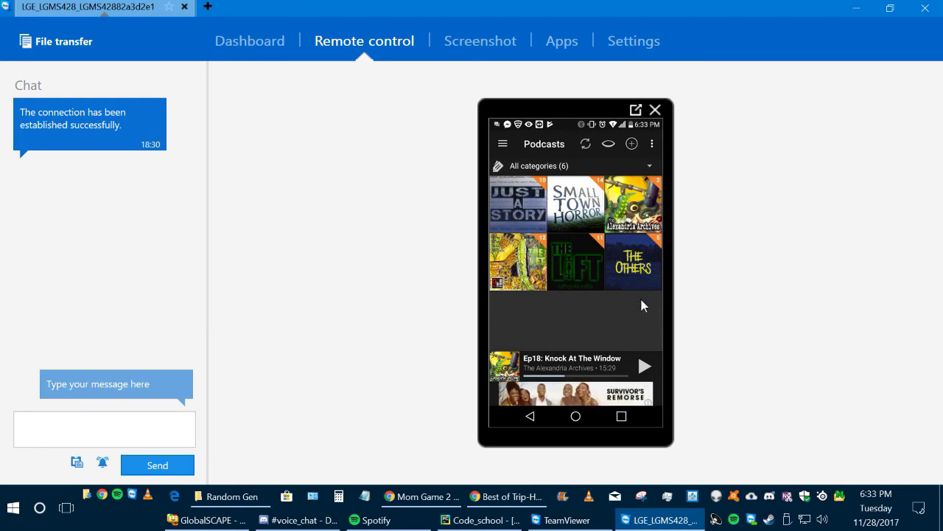
Step: Switch the podcast list to display every podcast and back to the filtered view
{"action": "left_click", "coordinate": [610, 146]}
{"action": "left_click", "coordinate": [610, 146]}
{"action": "left_click", "coordinate": [609, 144]}
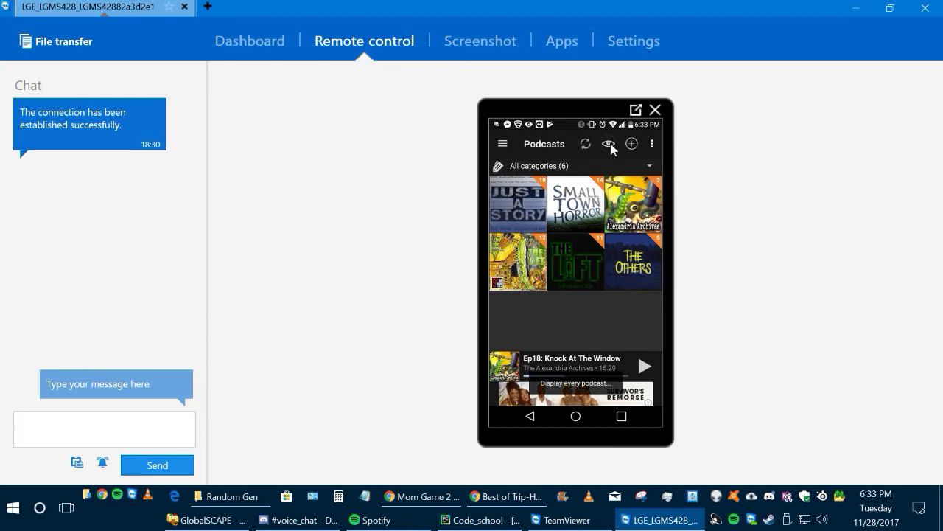
{"action": "left_click", "coordinate": [609, 144]}
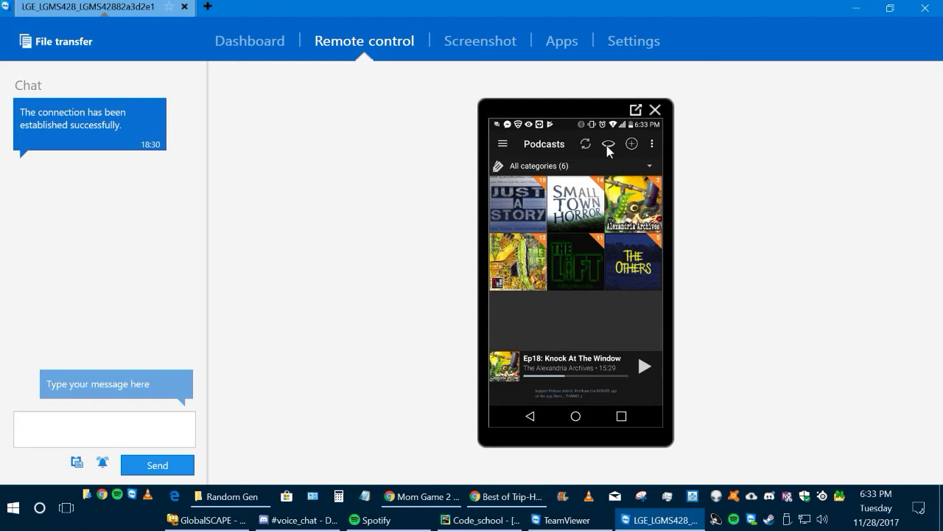
Step: Open the Small Town Horror podcast and set its list to display every episode
{"action": "left_click", "coordinate": [582, 213]}
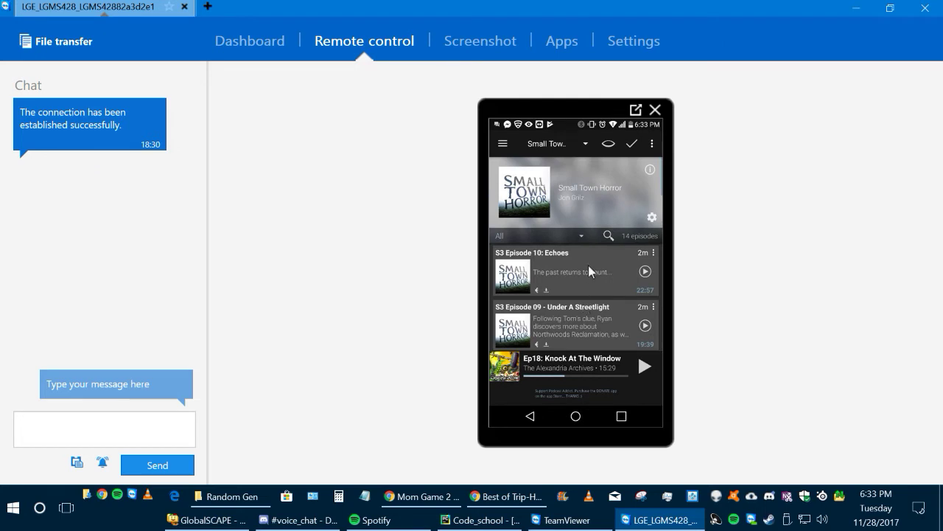
{"action": "scroll", "coordinate": [579, 286], "scroll_direction": "down", "scroll_amount": 3}
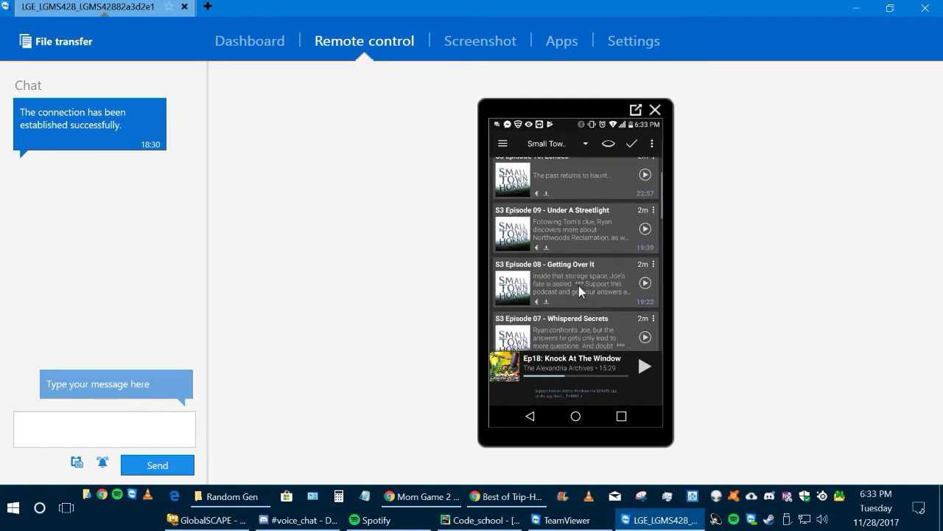
{"action": "scroll", "coordinate": [579, 286], "scroll_direction": "down", "scroll_amount": 6}
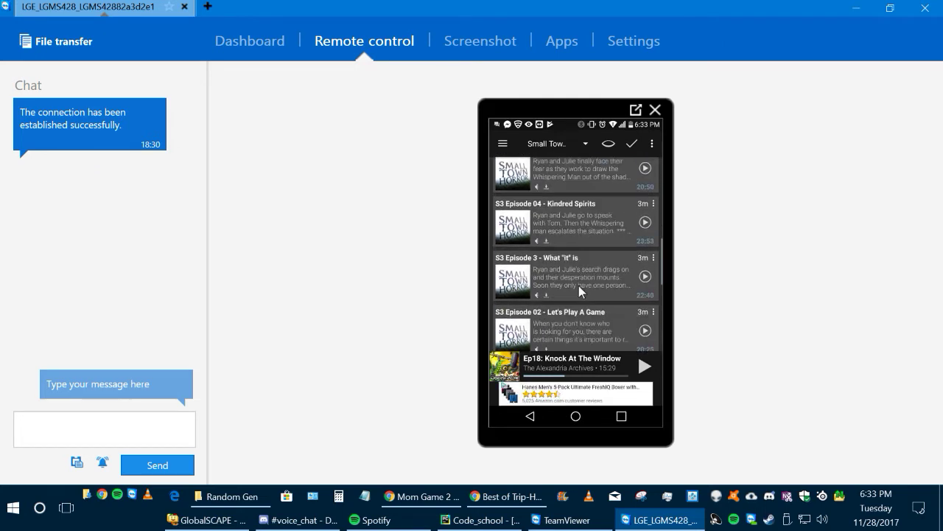
{"action": "scroll", "coordinate": [578, 285], "scroll_direction": "down", "scroll_amount": 10}
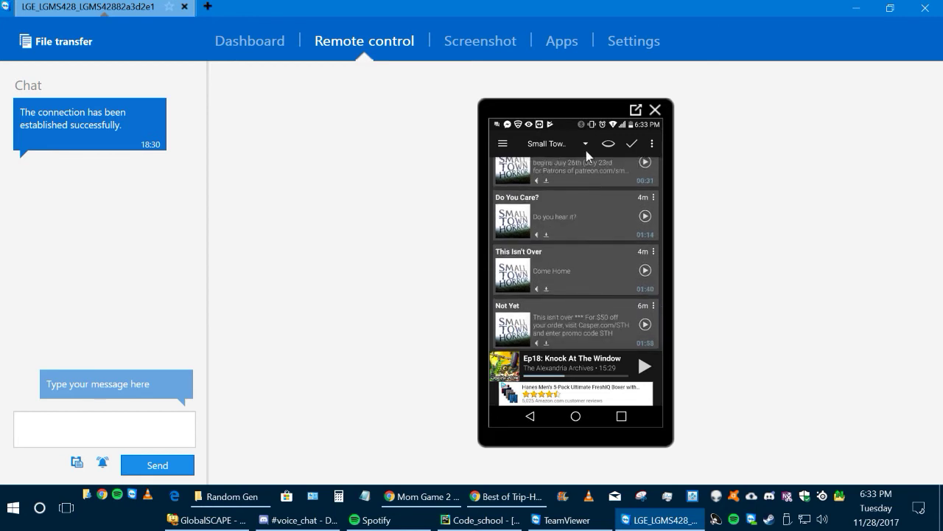
{"action": "left_click", "coordinate": [608, 144]}
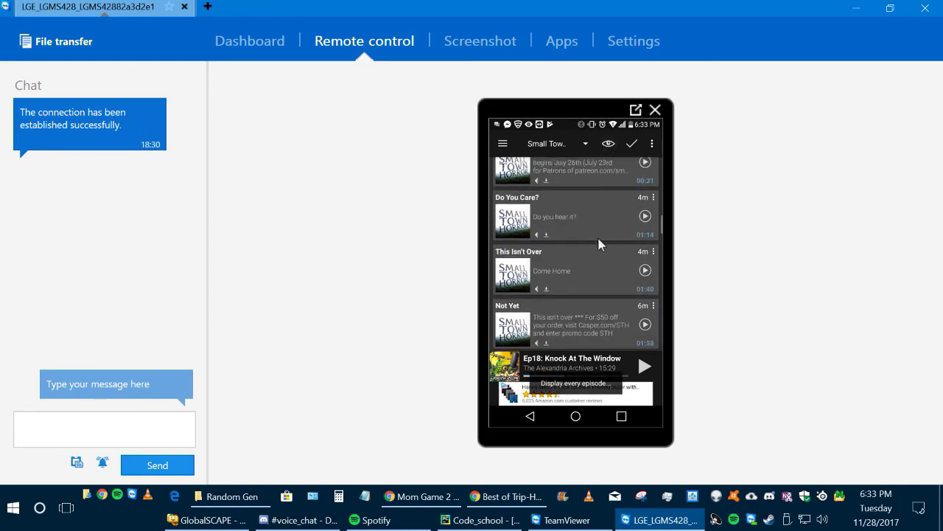
{"action": "scroll", "coordinate": [594, 259], "scroll_direction": "down", "scroll_amount": 3}
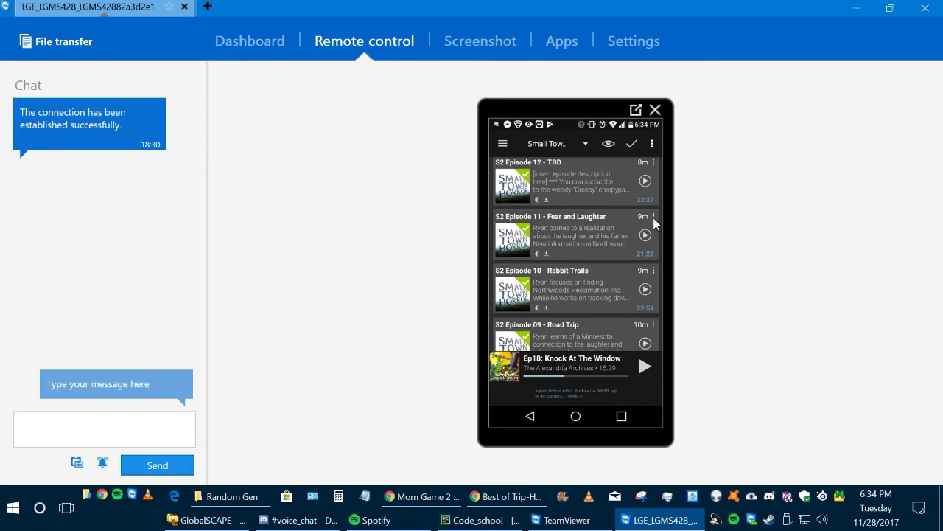
Step: Delete the downloaded S2 Episode 11 - Fear and Laughter and check its episode page before returning to the list
{"action": "left_click", "coordinate": [654, 215]}
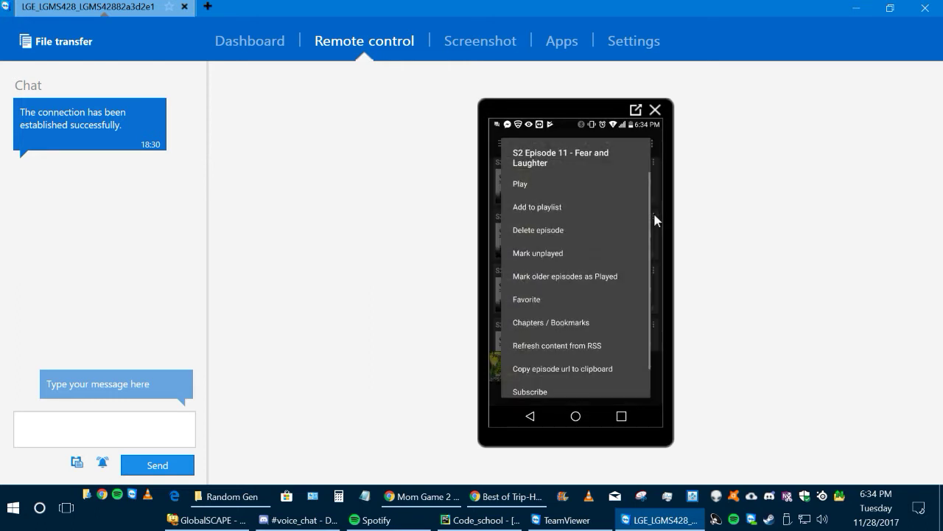
{"action": "left_click", "coordinate": [531, 232]}
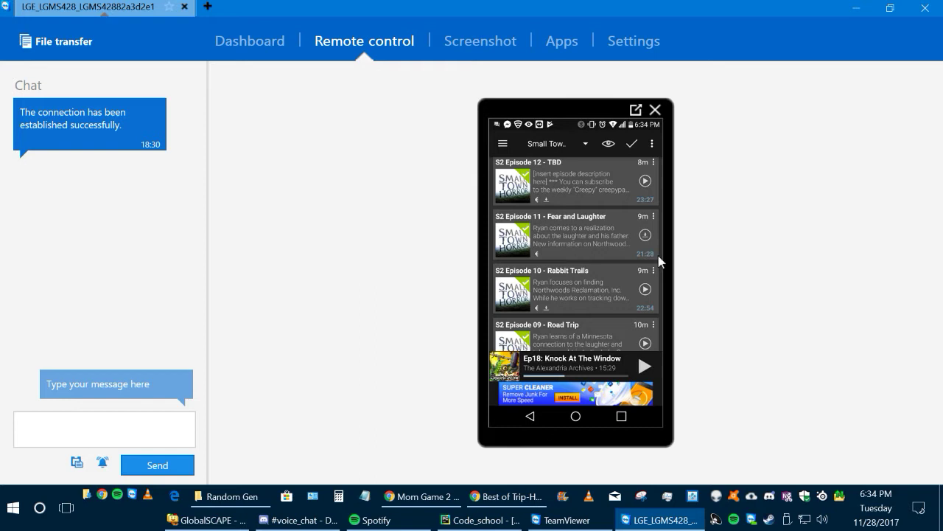
{"action": "left_click_drag", "start_coordinate": [657, 261], "coordinate": [653, 271]}
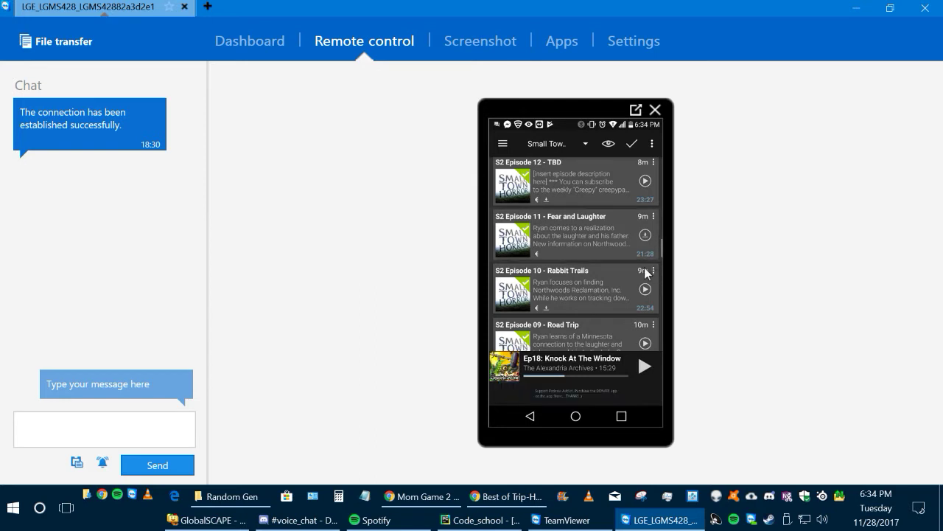
{"action": "left_click", "coordinate": [551, 244]}
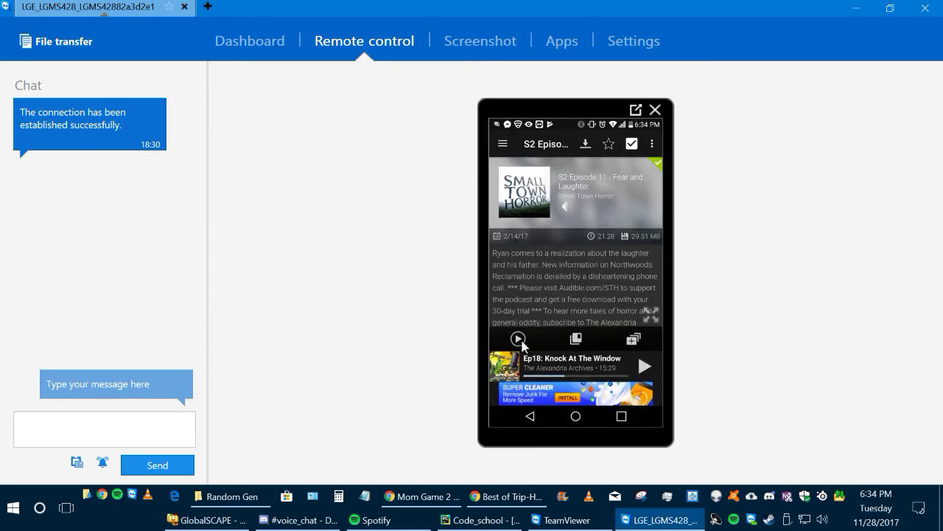
{"action": "left_click", "coordinate": [532, 417]}
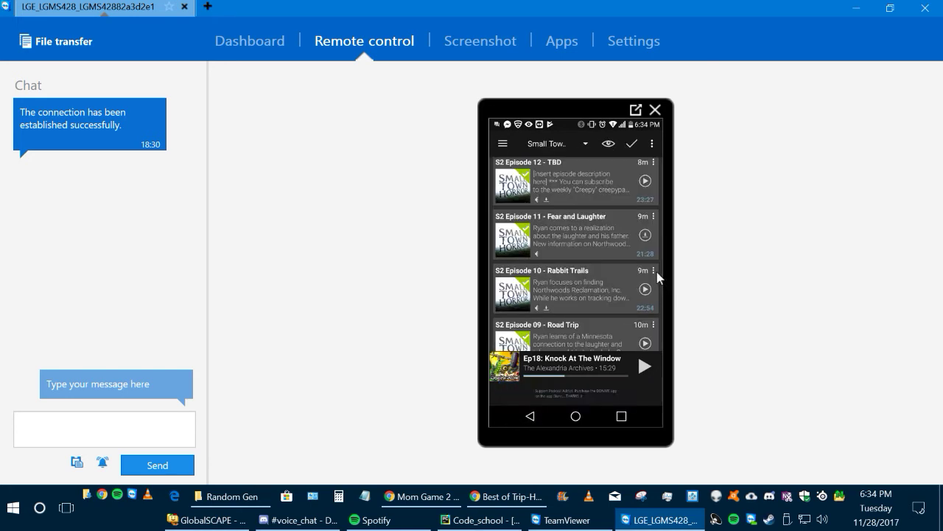
Step: Delete the downloaded S2 Episode 10 - Rabbit Trails
{"action": "left_click", "coordinate": [654, 272]}
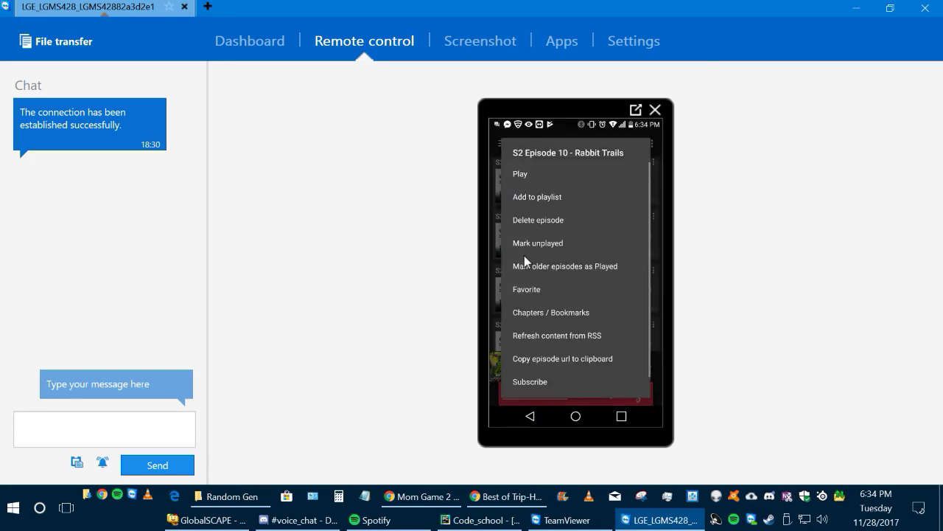
{"action": "left_click", "coordinate": [537, 222]}
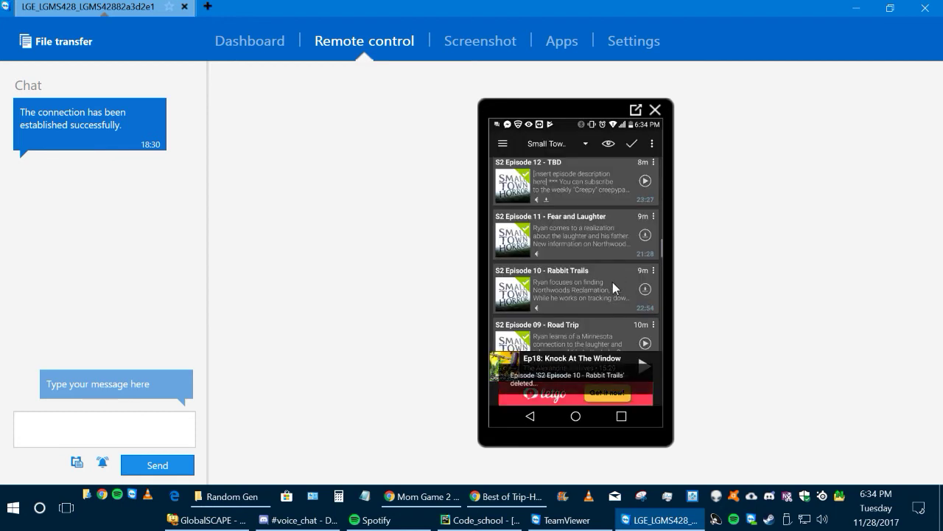
Step: Delete the downloaded S2 Episode 09 - Road Trip and S2 Episode 08 - Straws
{"action": "scroll", "coordinate": [620, 315], "scroll_direction": "down", "scroll_amount": 5}
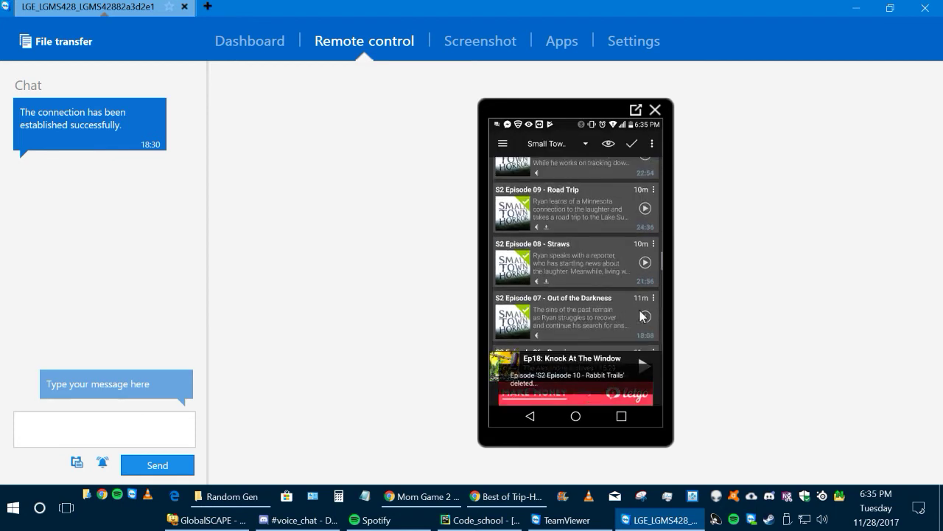
{"action": "scroll", "coordinate": [663, 251], "scroll_direction": "up", "scroll_amount": 3}
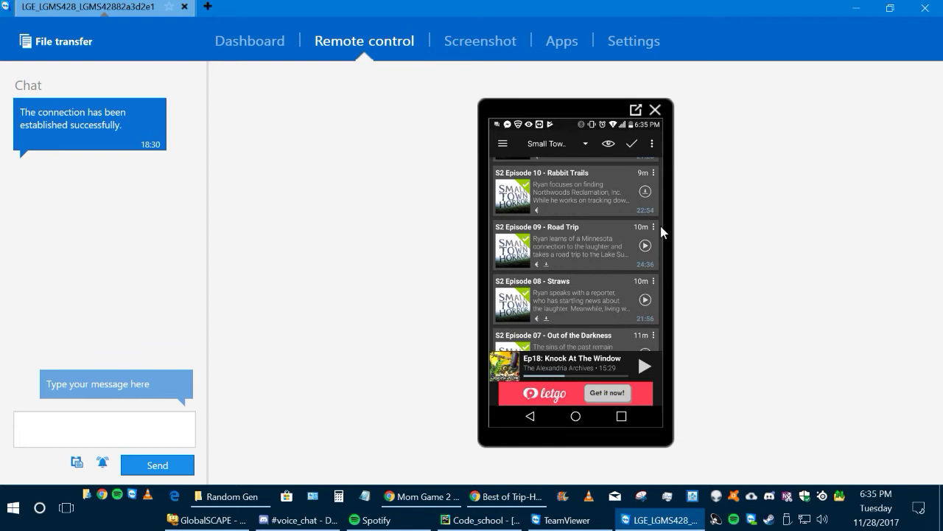
{"action": "left_click", "coordinate": [653, 228]}
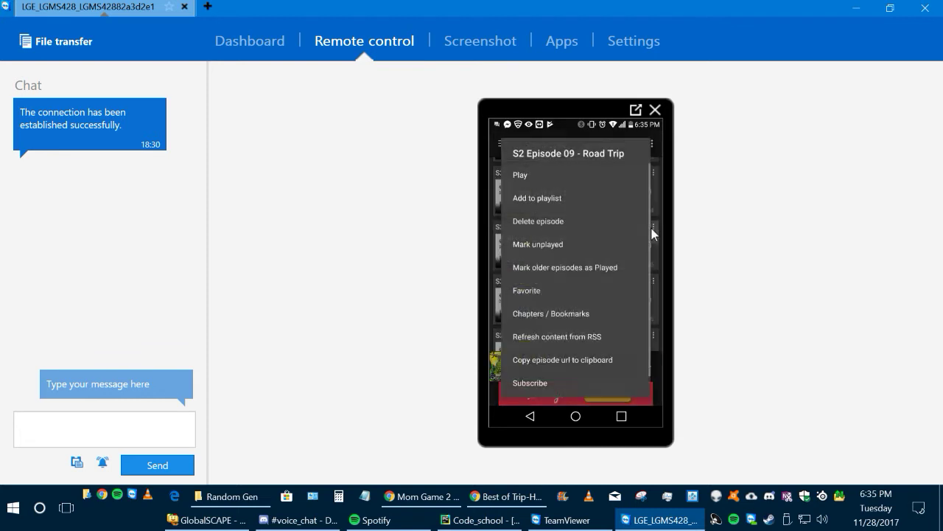
{"action": "left_click", "coordinate": [543, 223]}
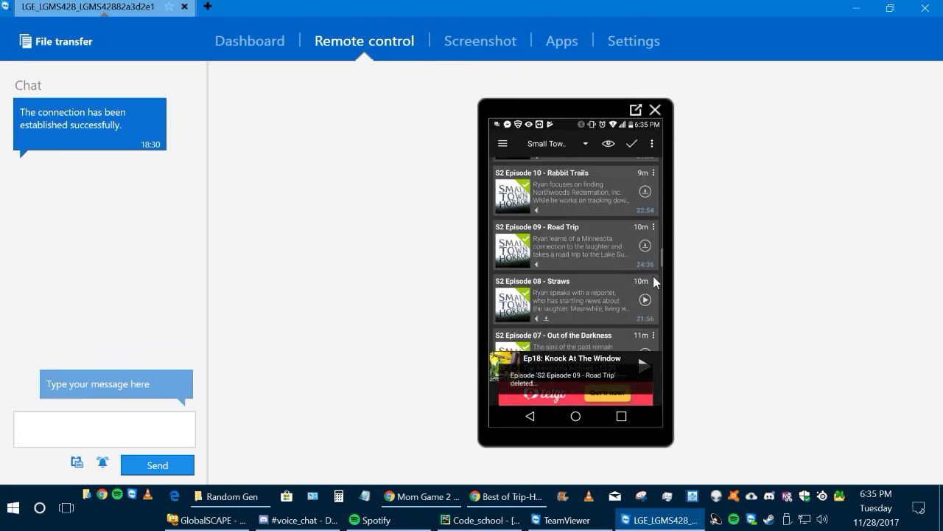
{"action": "left_click", "coordinate": [653, 281]}
{"action": "left_click", "coordinate": [522, 220]}
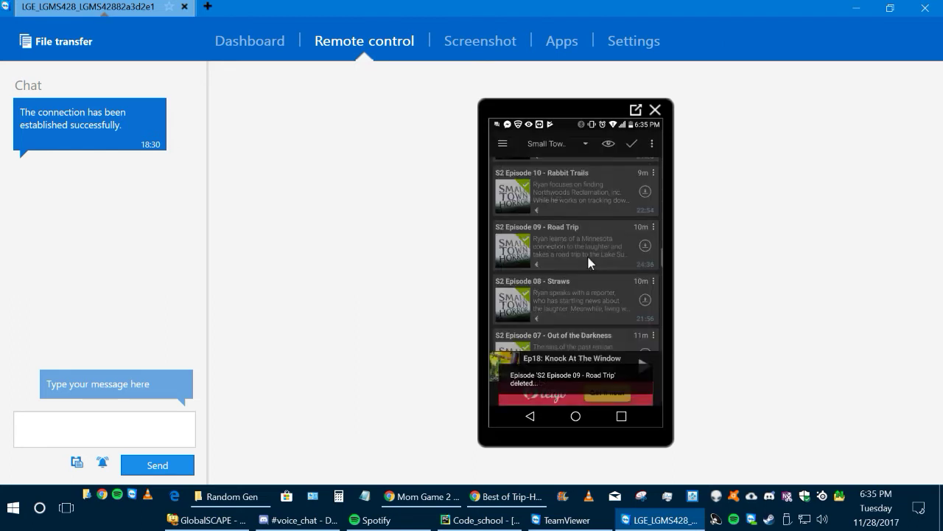
Step: Check the older Small Town Horror episodes for remaining downloads and switch the list back to the filtered view
{"action": "scroll", "coordinate": [590, 258], "scroll_direction": "down", "scroll_amount": 2}
{"action": "scroll", "coordinate": [617, 259], "scroll_direction": "down", "scroll_amount": 8}
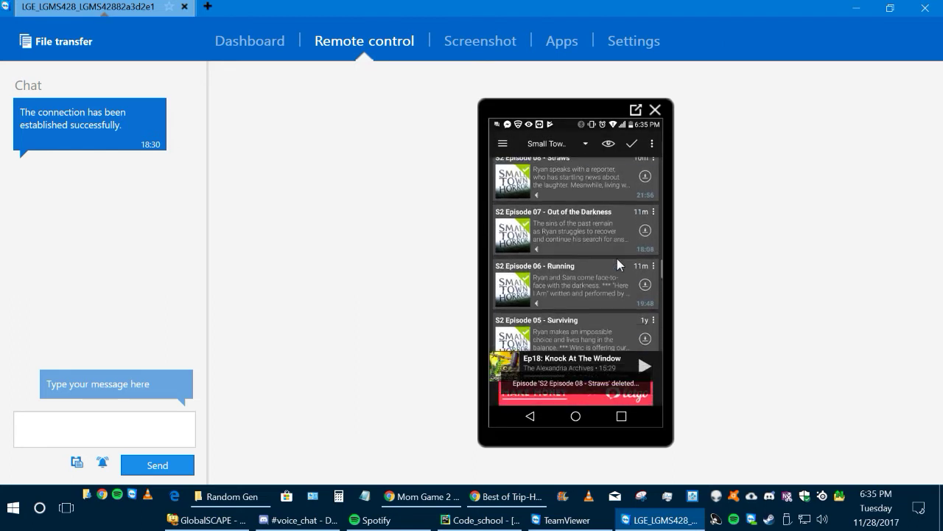
{"action": "scroll", "coordinate": [617, 258], "scroll_direction": "down", "scroll_amount": 8}
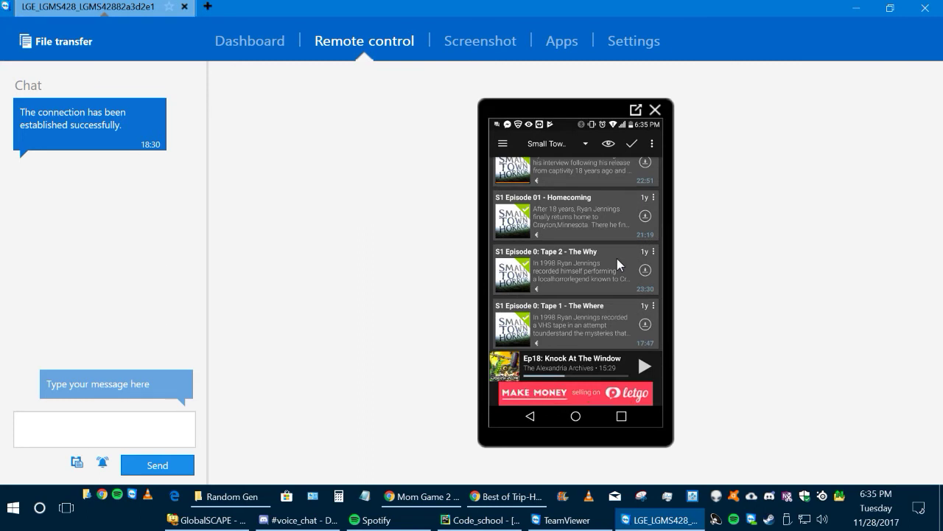
{"action": "scroll", "coordinate": [617, 258], "scroll_direction": "up", "scroll_amount": 3}
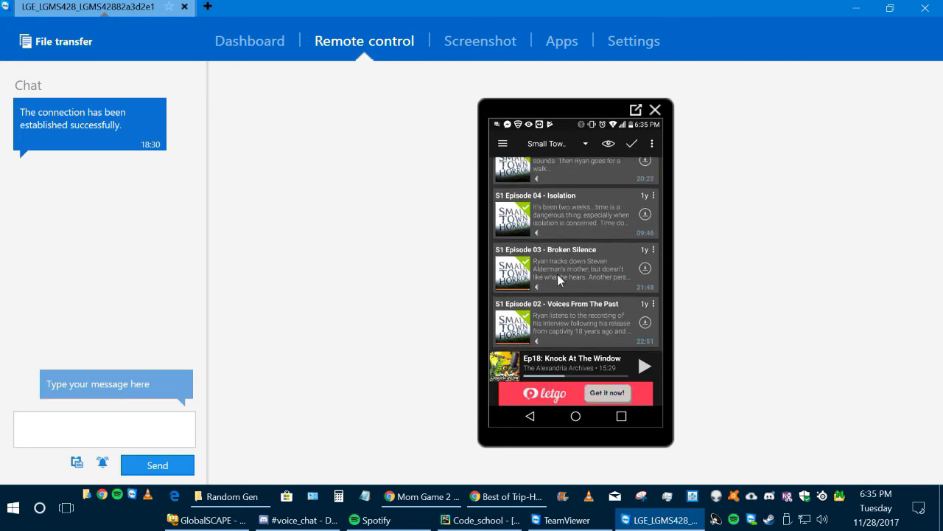
{"action": "scroll", "coordinate": [560, 275], "scroll_direction": "up", "scroll_amount": 3}
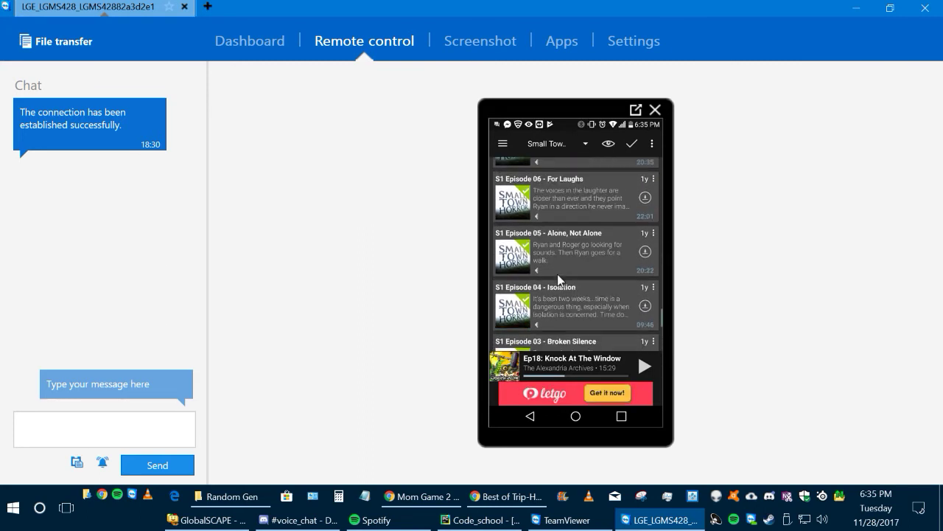
{"action": "left_click", "coordinate": [609, 144]}
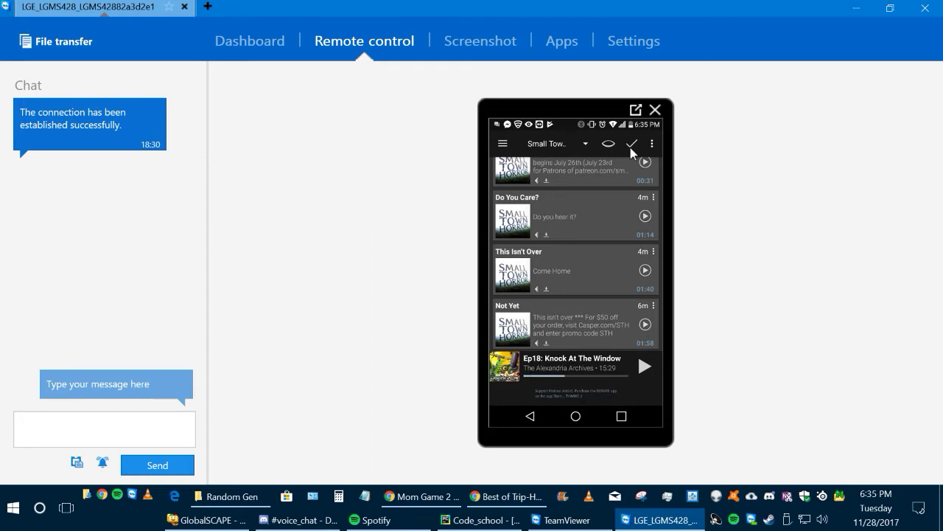
Step: Turn on episode multi-selection and select S3 Episodes 10 through 05 of Small Town Horror
{"action": "left_click", "coordinate": [633, 144]}
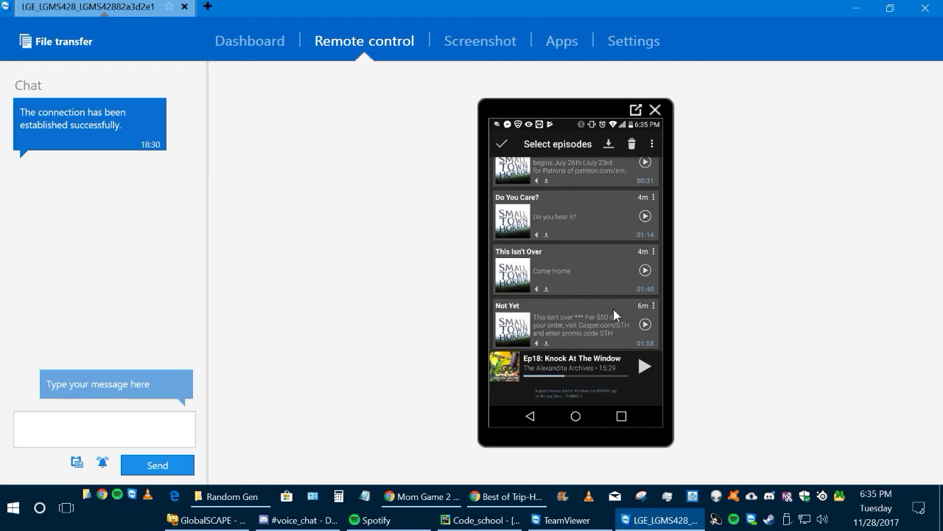
{"action": "scroll", "coordinate": [613, 310], "scroll_direction": "down", "scroll_amount": 5}
{"action": "scroll", "coordinate": [613, 309], "scroll_direction": "up", "scroll_amount": 10}
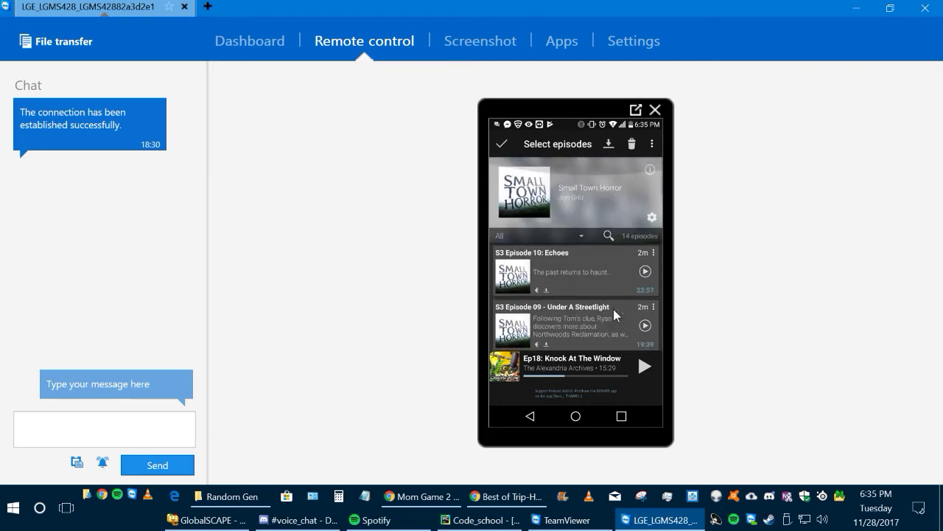
{"action": "scroll", "coordinate": [613, 308], "scroll_direction": "down", "scroll_amount": 5}
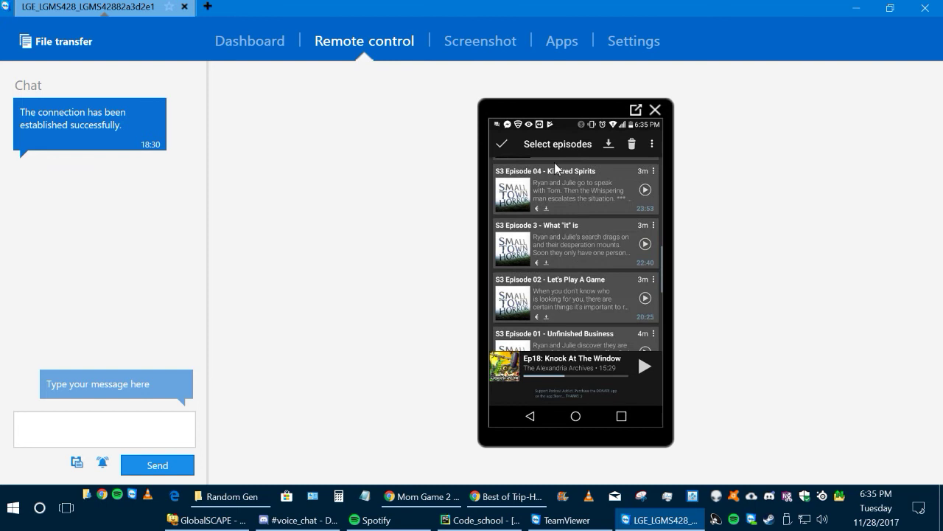
{"action": "scroll", "coordinate": [585, 224], "scroll_direction": "up", "scroll_amount": 10}
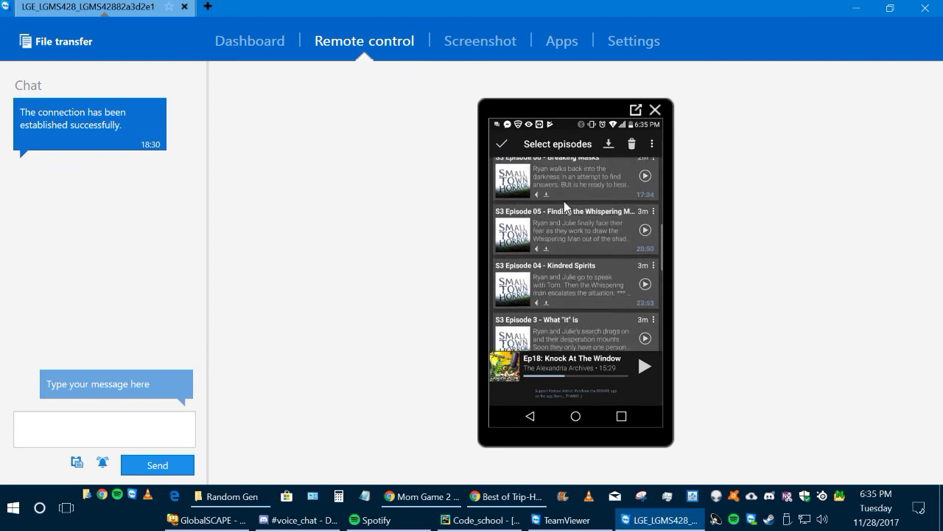
{"action": "left_click", "coordinate": [569, 257]}
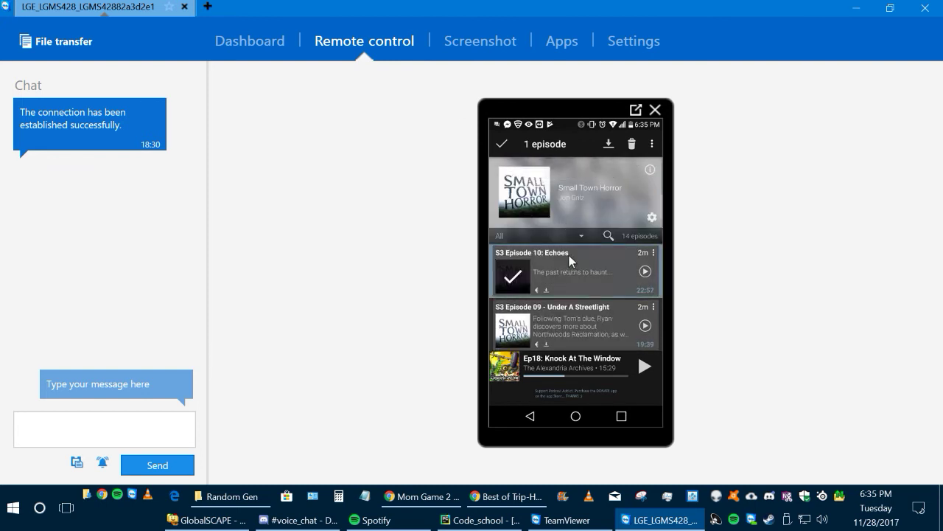
{"action": "scroll", "coordinate": [569, 255], "scroll_direction": "down", "scroll_amount": 2}
{"action": "left_click", "coordinate": [573, 267]}
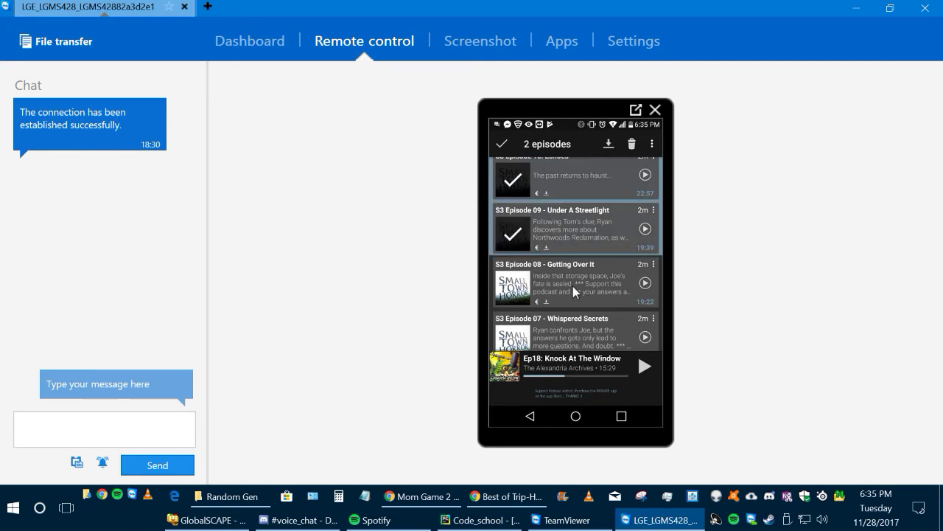
{"action": "left_click", "coordinate": [573, 286]}
{"action": "scroll", "coordinate": [575, 286], "scroll_direction": "down", "scroll_amount": 2}
{"action": "left_click", "coordinate": [579, 247]}
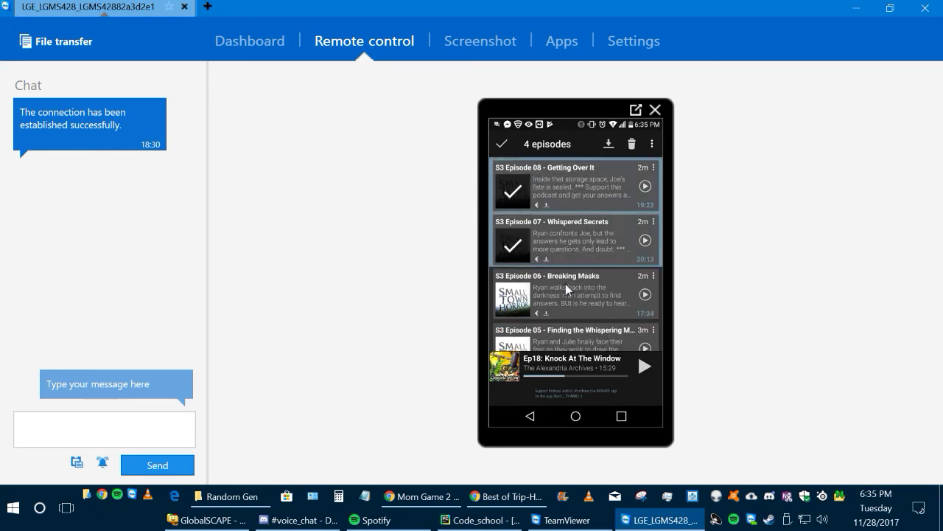
{"action": "left_click", "coordinate": [565, 288]}
{"action": "left_click", "coordinate": [578, 334]}
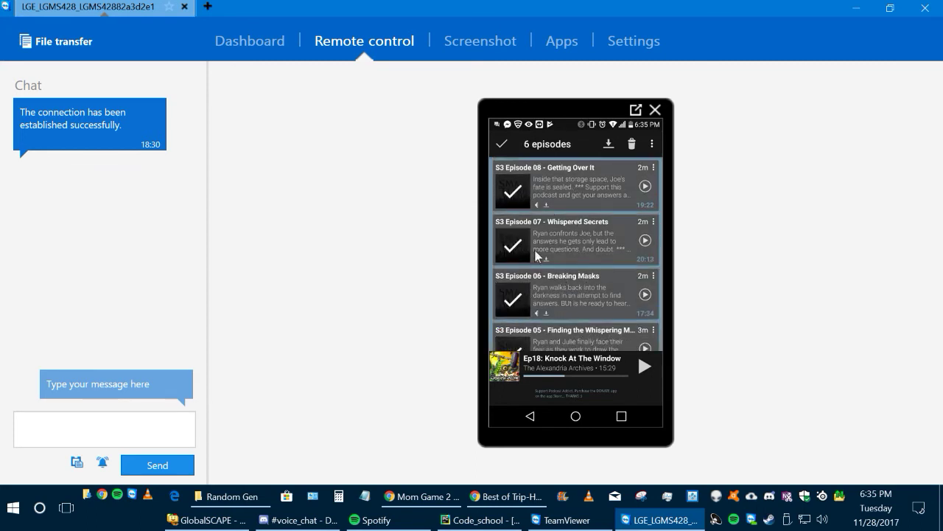
{"action": "scroll", "coordinate": [524, 210], "scroll_direction": "up", "scroll_amount": 5}
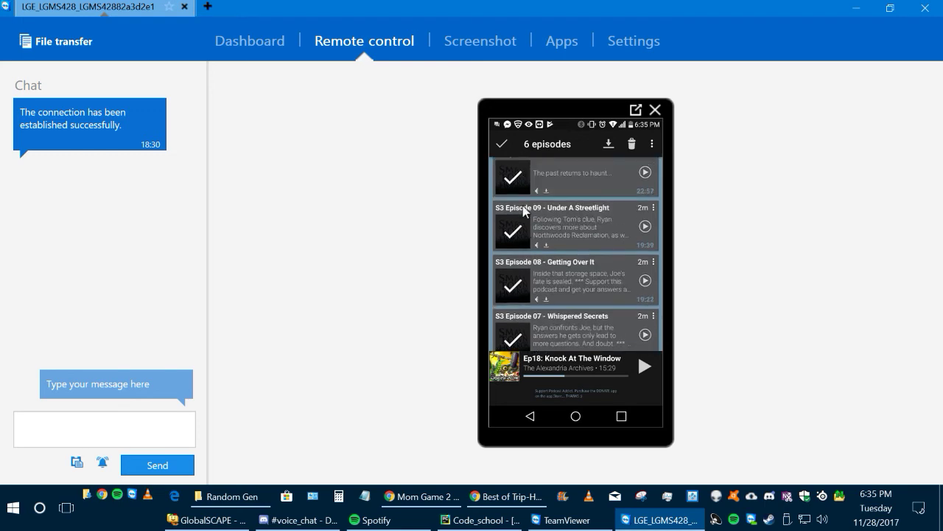
Step: Clear the whole episode selection with Select none and leave multi-selection mode
{"action": "left_click", "coordinate": [655, 145]}
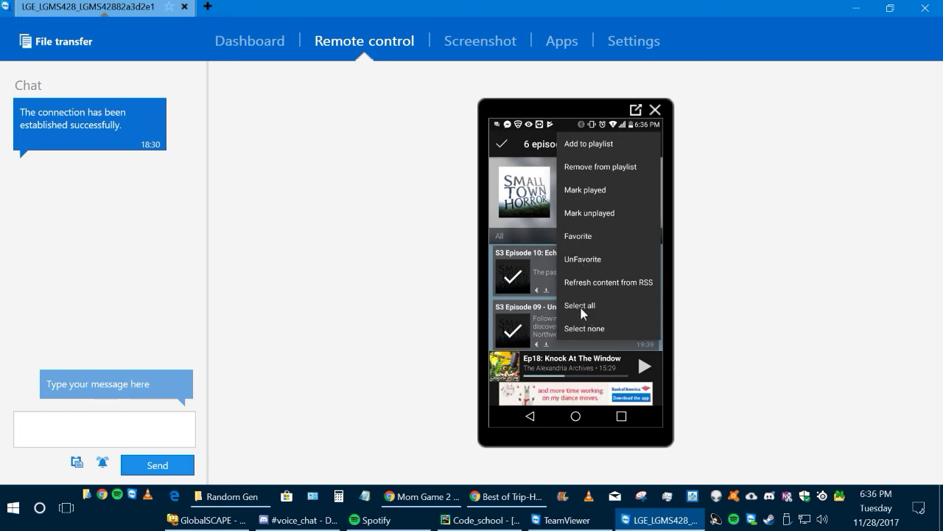
{"action": "left_click", "coordinate": [592, 333]}
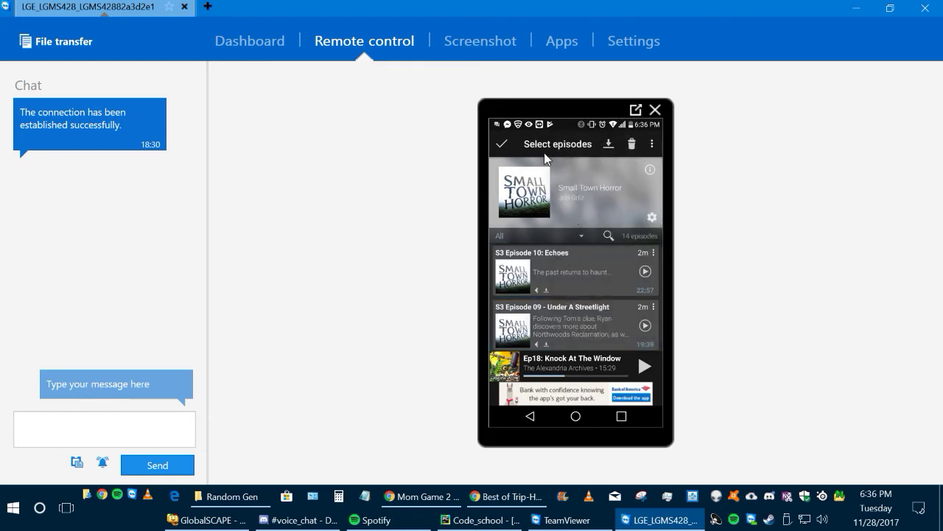
{"action": "left_click", "coordinate": [502, 144]}
{"action": "left_click", "coordinate": [630, 144]}
{"action": "left_click", "coordinate": [502, 144]}
{"action": "left_click", "coordinate": [637, 147]}
{"action": "left_click", "coordinate": [501, 148]}
Step: Look through the podcast's additional options and its episode filter choices, leaving the filter on All
{"action": "left_click", "coordinate": [653, 145]}
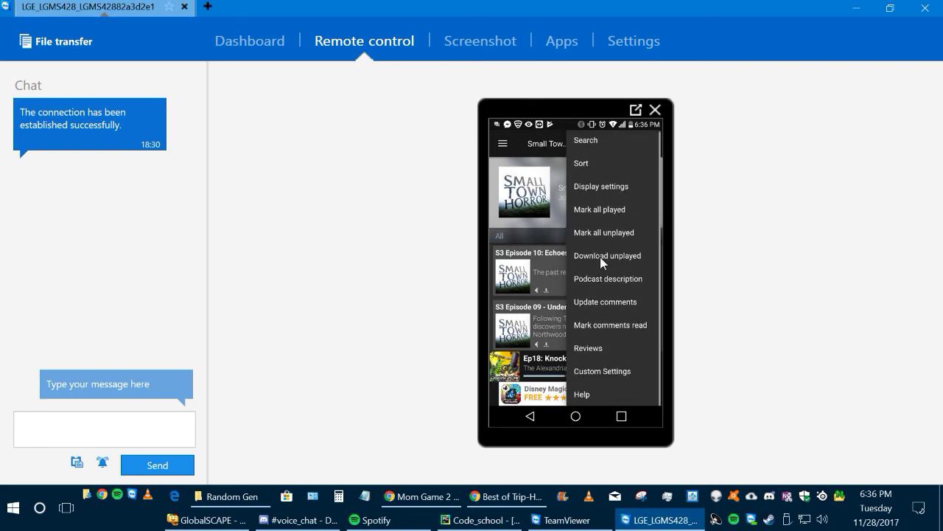
{"action": "left_click", "coordinate": [539, 243]}
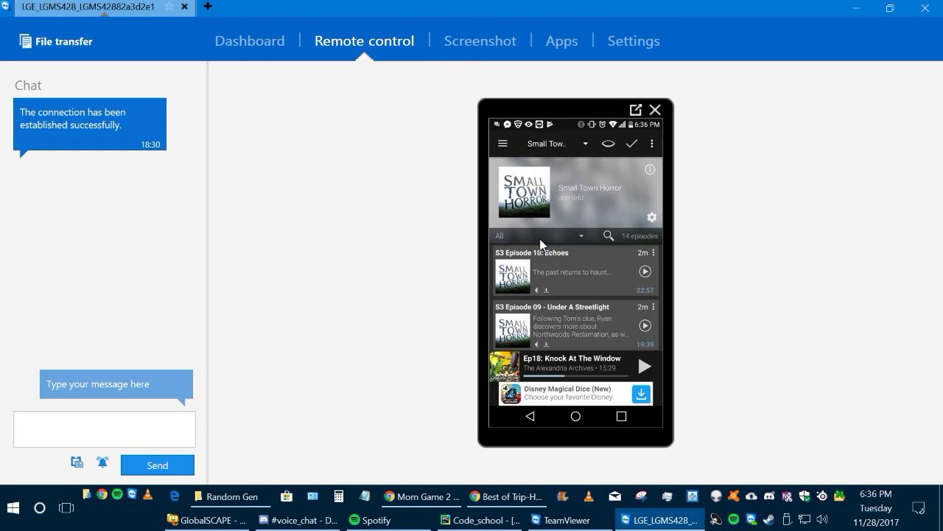
{"action": "left_click", "coordinate": [582, 237]}
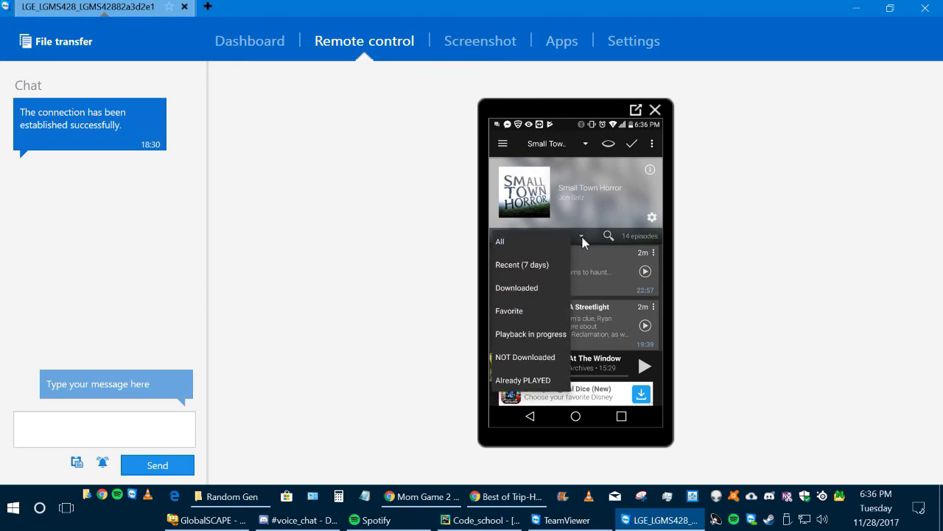
{"action": "left_click", "coordinate": [582, 242]}
{"action": "left_click", "coordinate": [582, 237]}
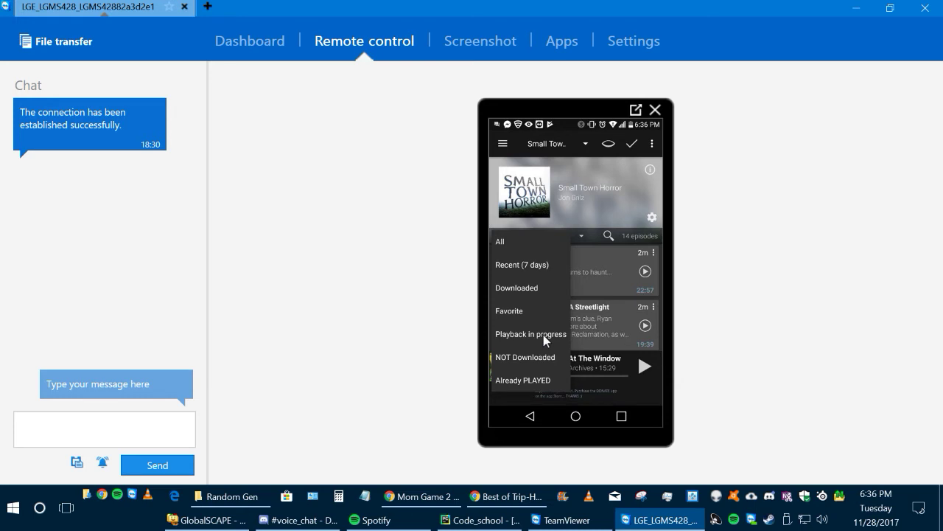
{"action": "left_click", "coordinate": [593, 253]}
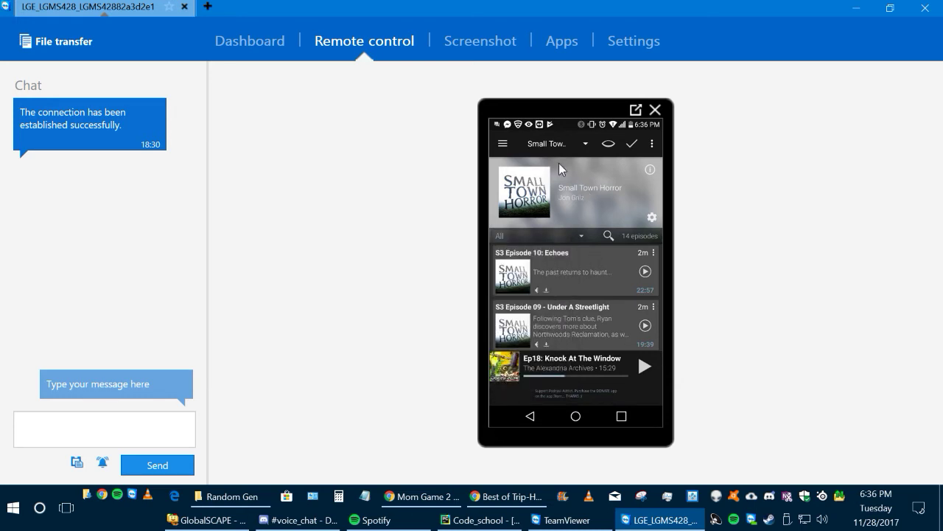
Step: Return to the Podcasts overview and briefly open its category list, keeping All categories
{"action": "left_click", "coordinate": [504, 145]}
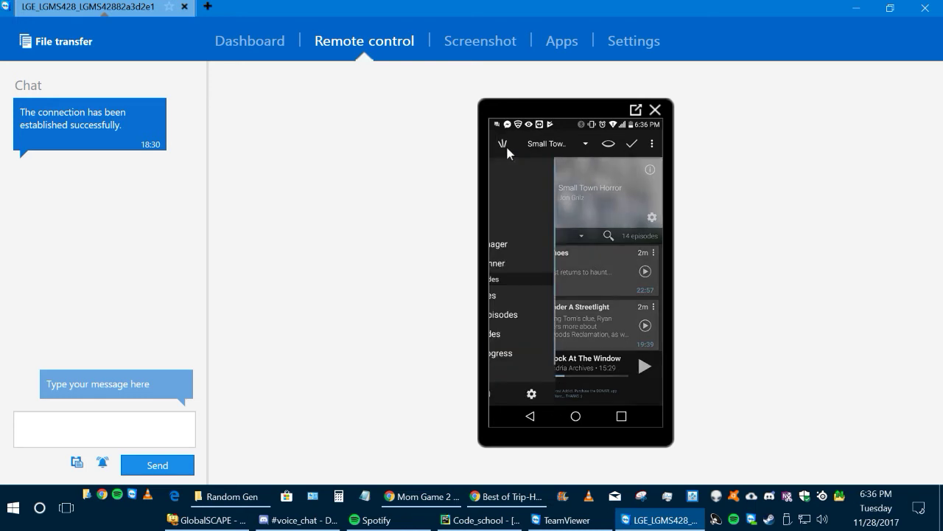
{"action": "left_click", "coordinate": [500, 144]}
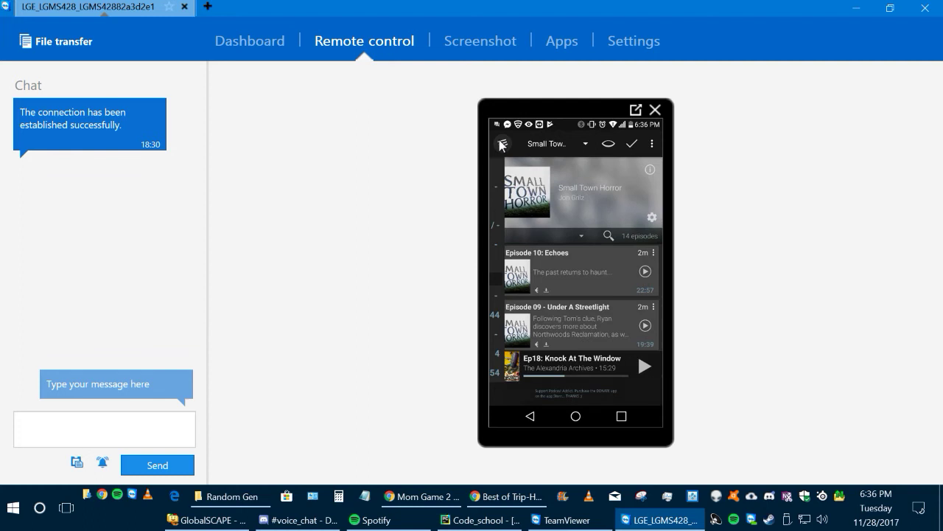
{"action": "left_click", "coordinate": [503, 145]}
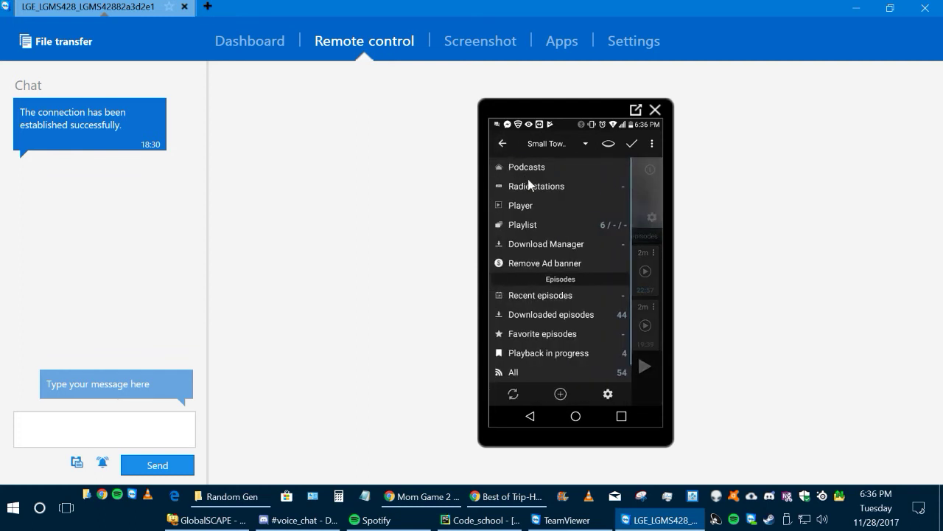
{"action": "left_click", "coordinate": [525, 168]}
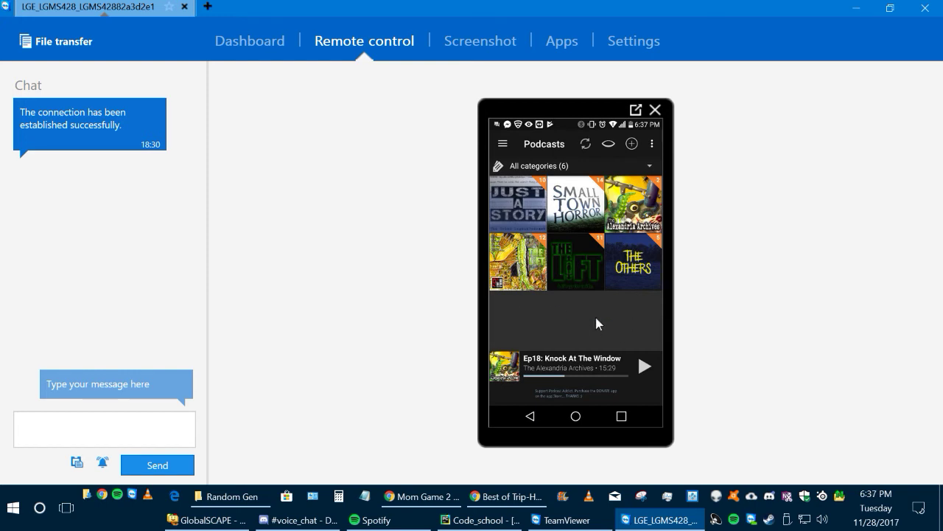
{"action": "left_click", "coordinate": [650, 166]}
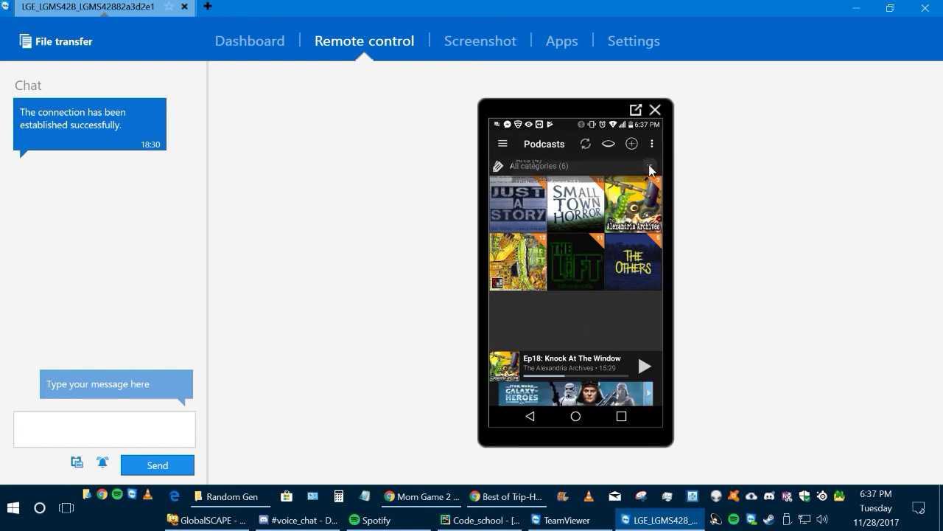
{"action": "left_click", "coordinate": [638, 168]}
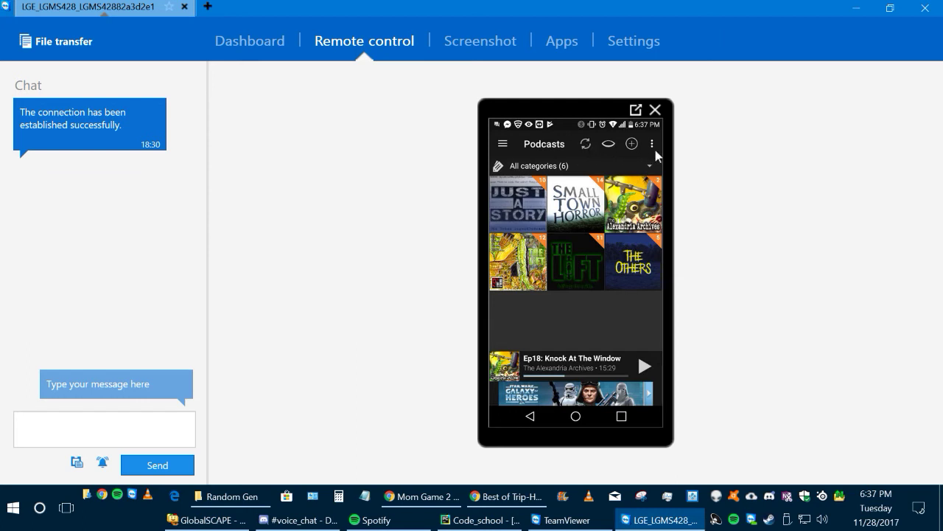
Step: Open the New Podcast page and look through its options for adding podcasts
{"action": "left_click", "coordinate": [634, 147]}
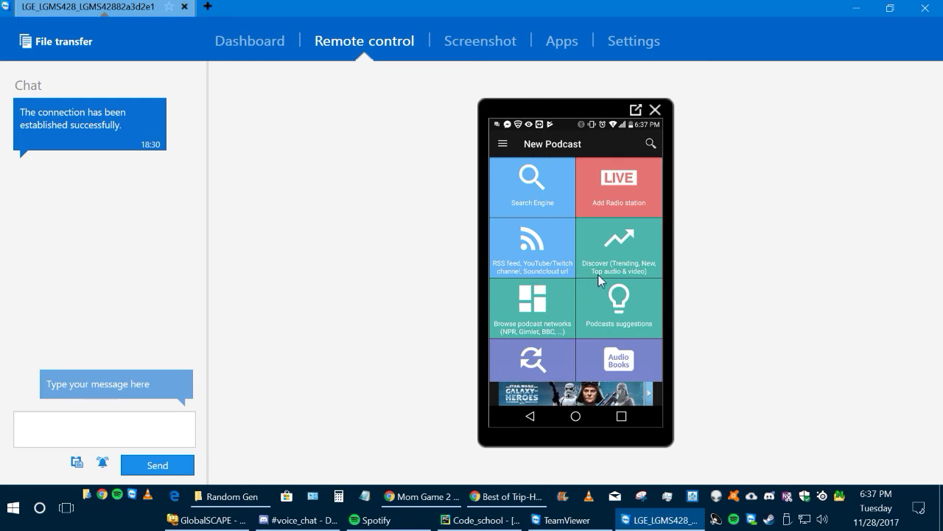
{"action": "scroll", "coordinate": [561, 331], "scroll_direction": "down", "scroll_amount": 3}
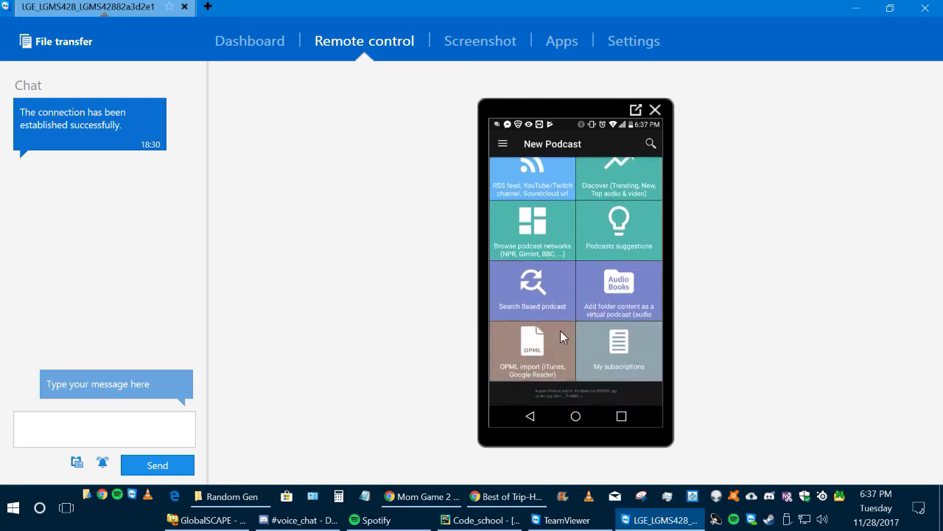
{"action": "scroll", "coordinate": [560, 330], "scroll_direction": "up", "scroll_amount": 3}
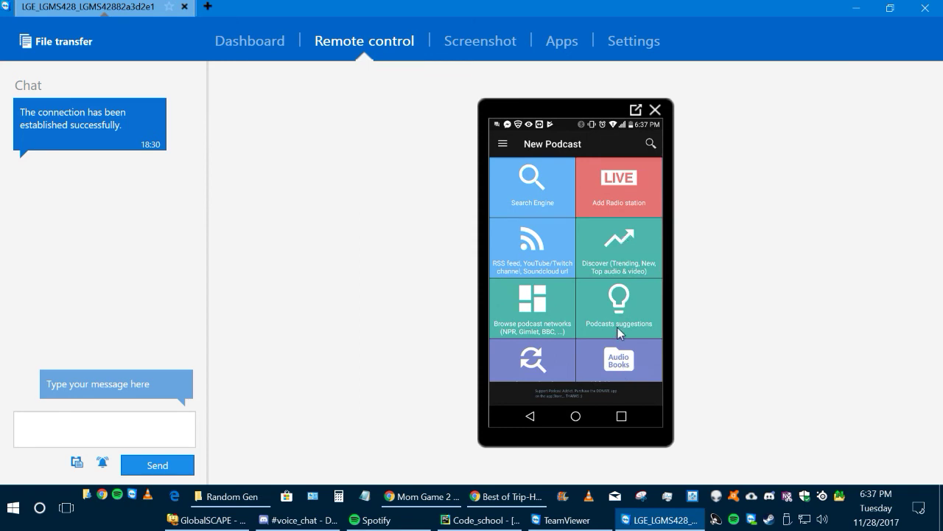
Step: Browse the trending podcasts in Discover across all categories, then return to the Podcasts overview
{"action": "left_click", "coordinate": [623, 244]}
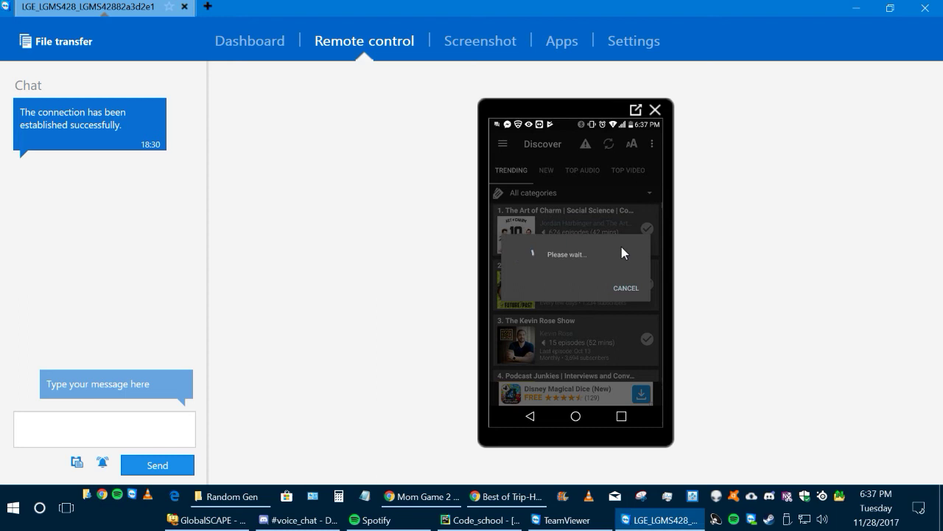
{"action": "scroll", "coordinate": [594, 295], "scroll_direction": "down", "scroll_amount": 5}
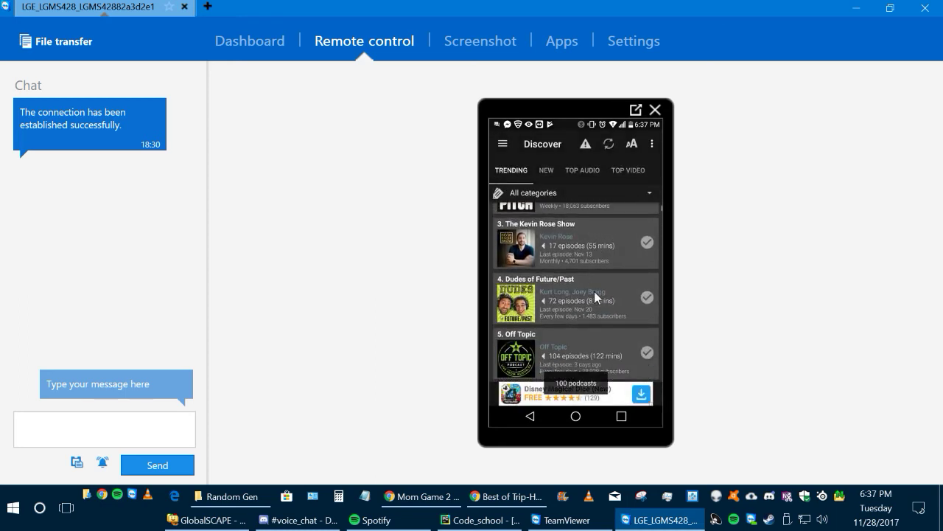
{"action": "scroll", "coordinate": [594, 291], "scroll_direction": "down", "scroll_amount": 3}
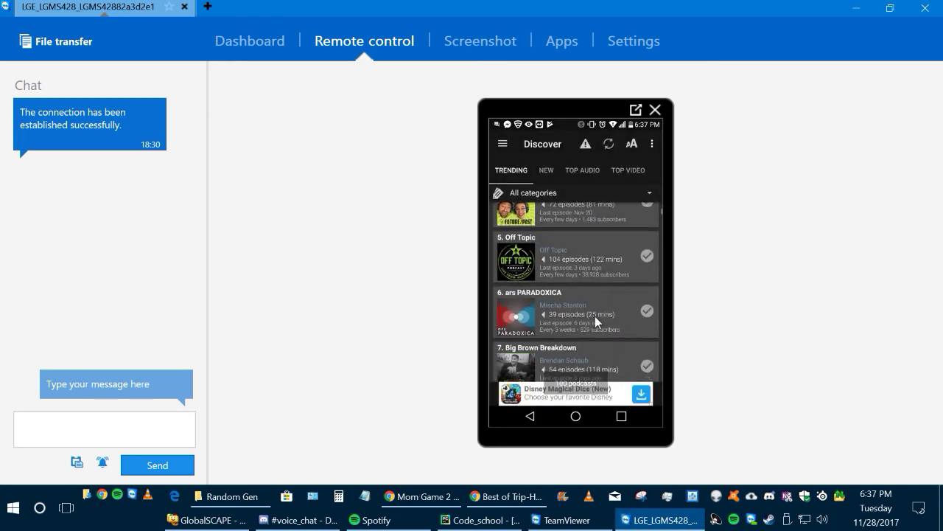
{"action": "left_click_drag", "start_coordinate": [598, 311], "coordinate": [564, 207]}
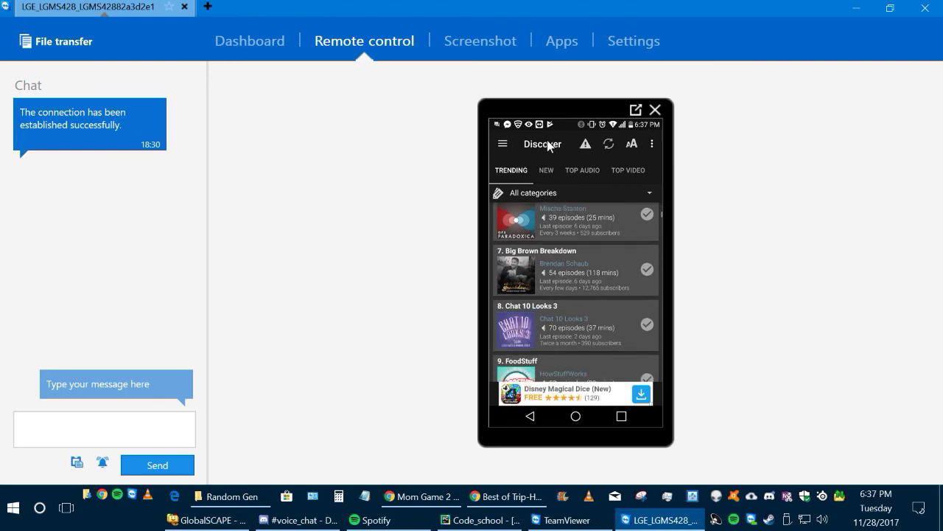
{"action": "scroll", "coordinate": [564, 328], "scroll_direction": "up", "scroll_amount": 5}
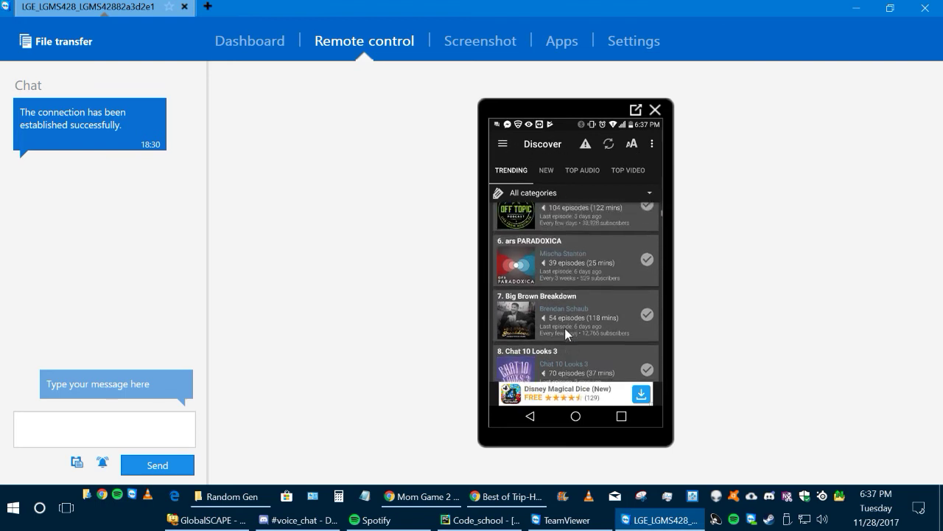
{"action": "scroll", "coordinate": [565, 329], "scroll_direction": "up", "scroll_amount": 2}
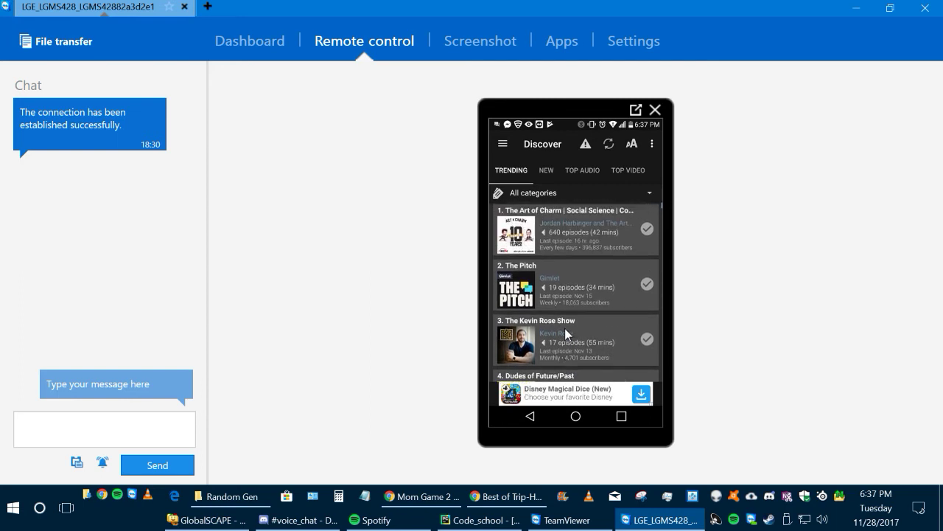
{"action": "scroll", "coordinate": [590, 288], "scroll_direction": "down", "scroll_amount": 2}
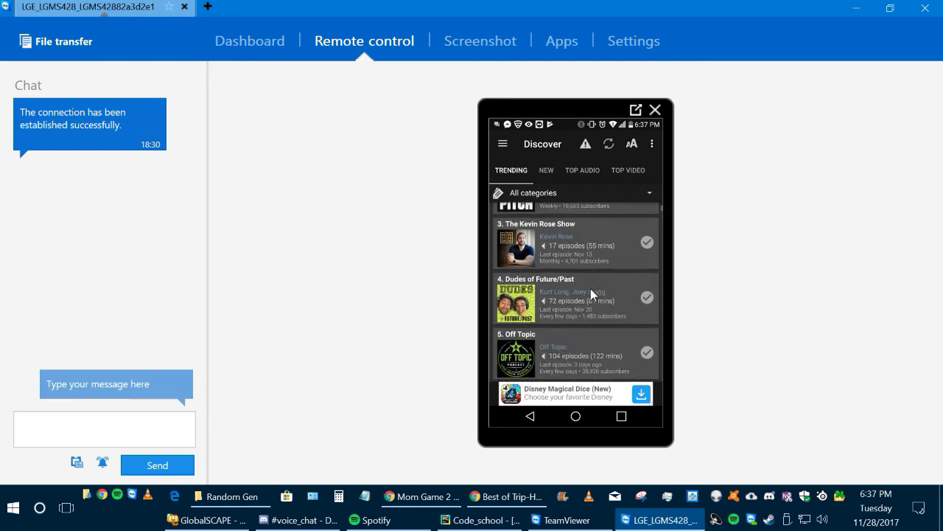
{"action": "scroll", "coordinate": [590, 288], "scroll_direction": "down", "scroll_amount": 4}
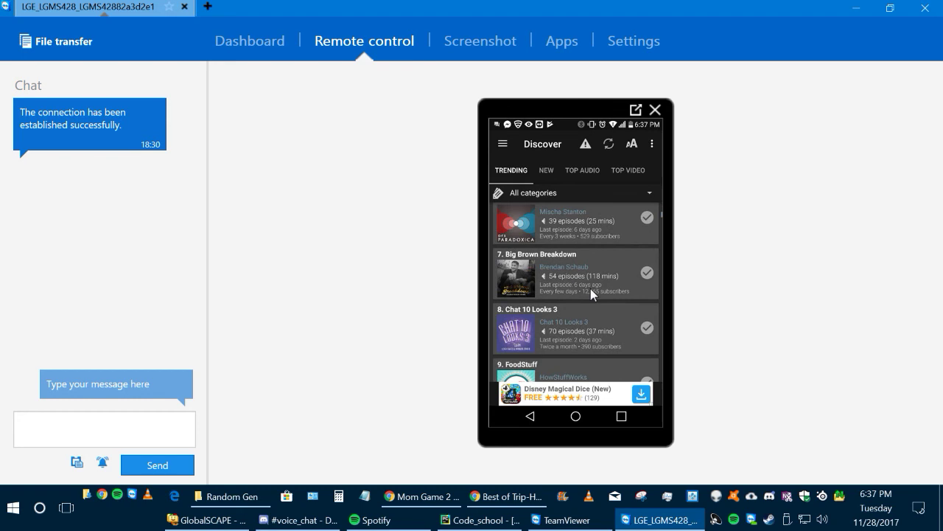
{"action": "left_click", "coordinate": [503, 147]}
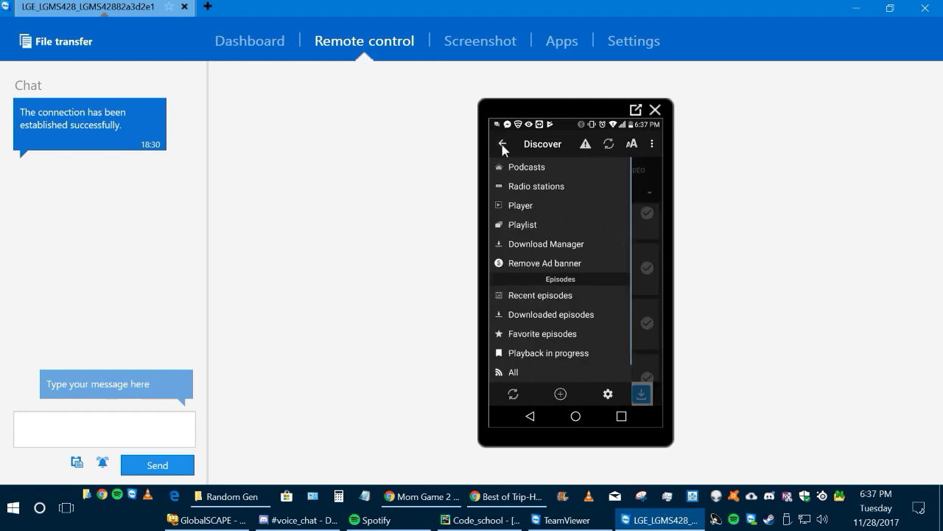
{"action": "left_click", "coordinate": [520, 167]}
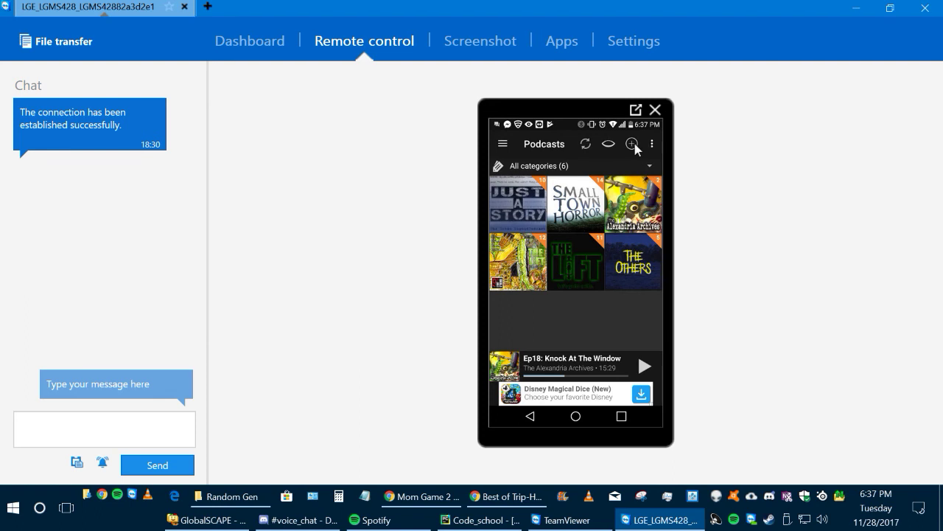
Step: Search for the podcast "Small Town Horror" with the search engine for new podcasts, using the suggested name
{"action": "left_click", "coordinate": [632, 143]}
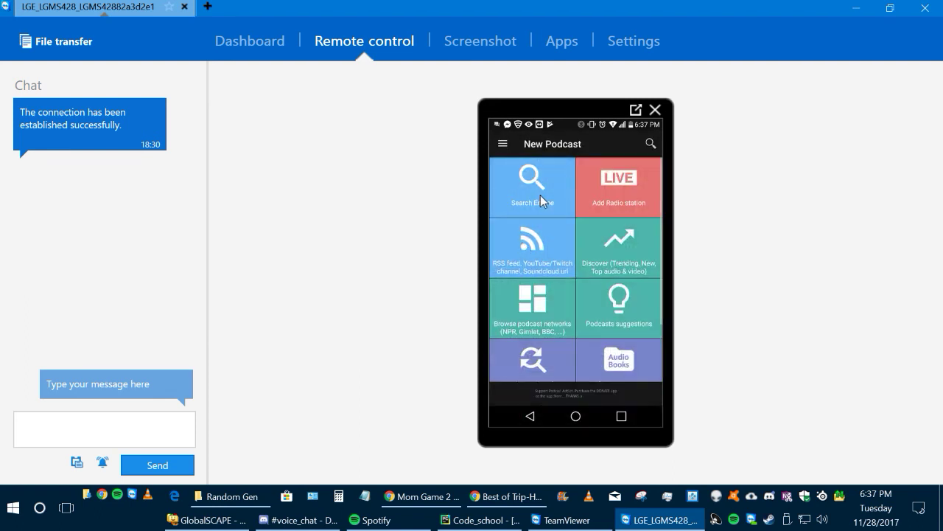
{"action": "left_click", "coordinate": [540, 196]}
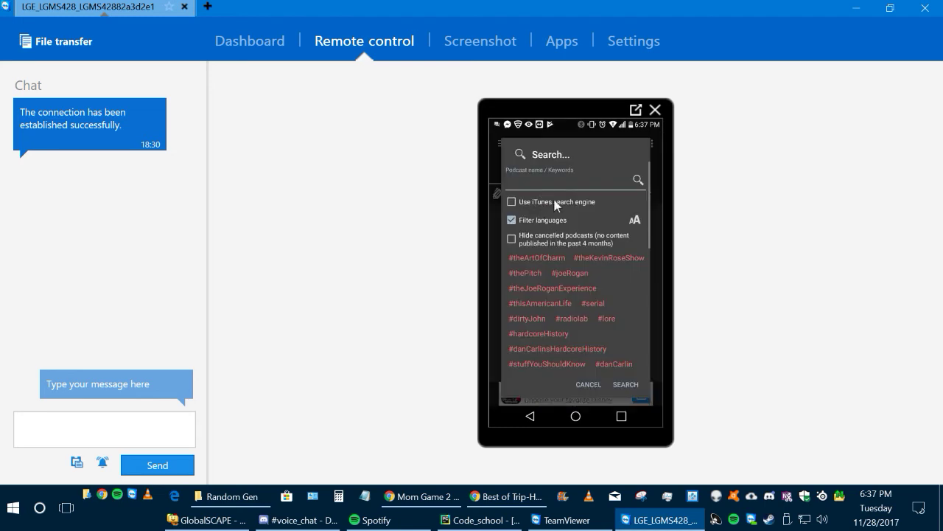
{"action": "left_click", "coordinate": [559, 184]}
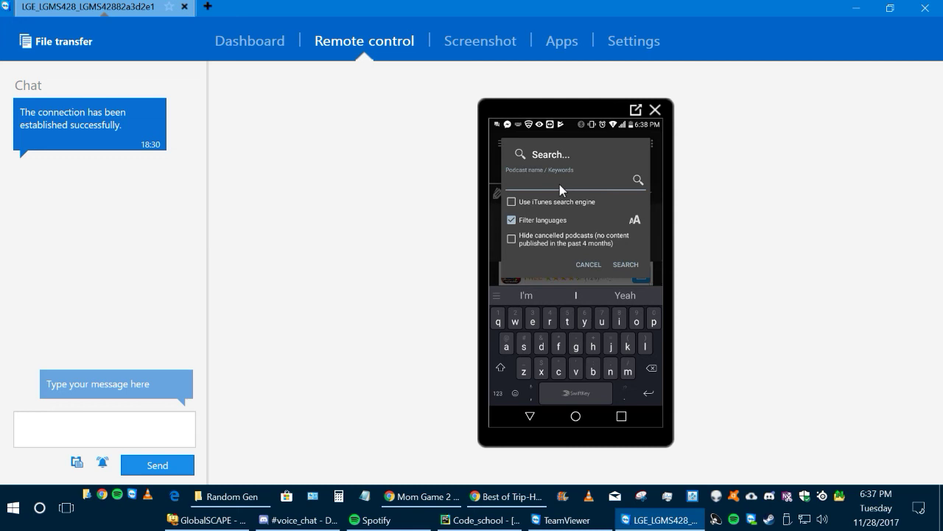
{"action": "type", "text": "small"}
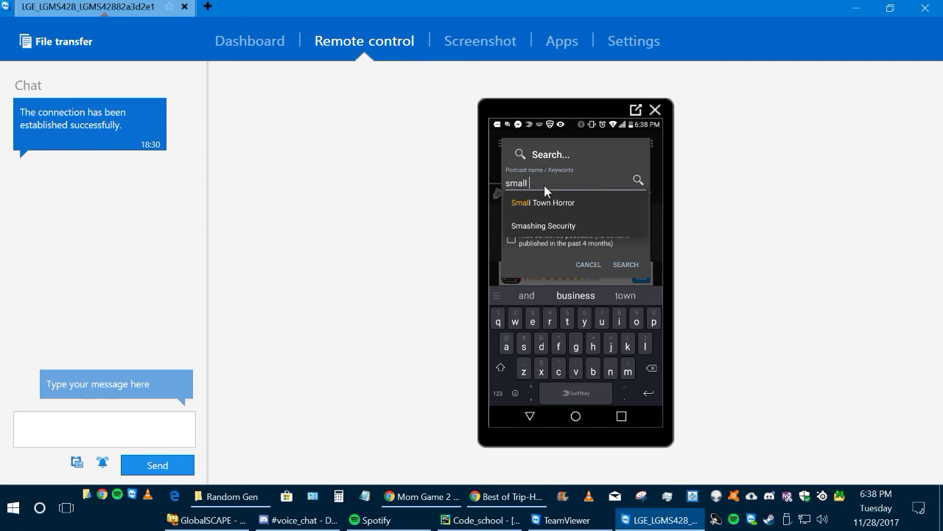
{"action": "type", "text": "town horror"}
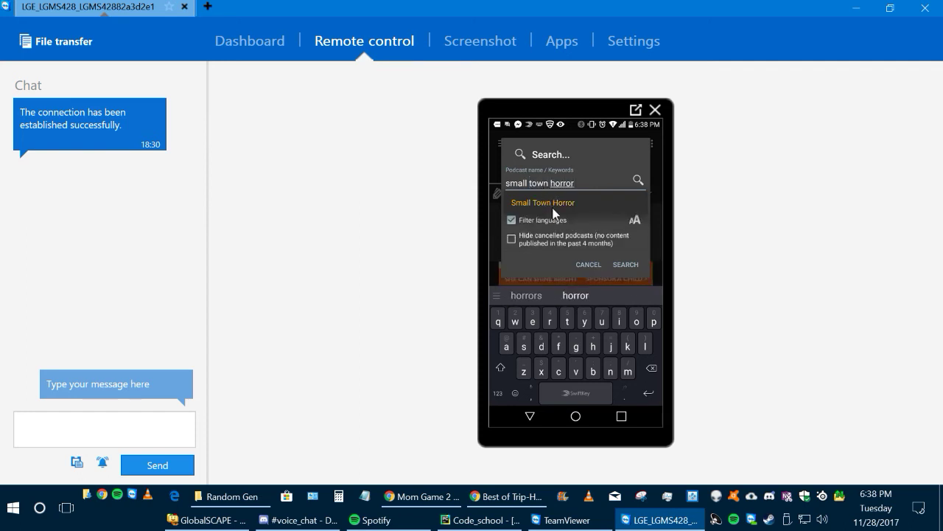
{"action": "left_click", "coordinate": [553, 204]}
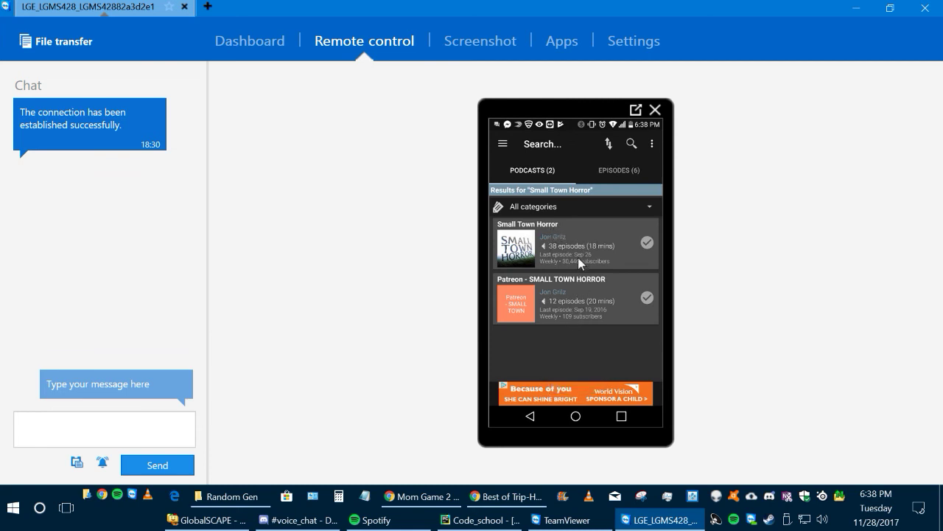
Step: Open the full episode list of Small Town Horror and download S1 Episode 01 - Homecoming
{"action": "left_click", "coordinate": [592, 230]}
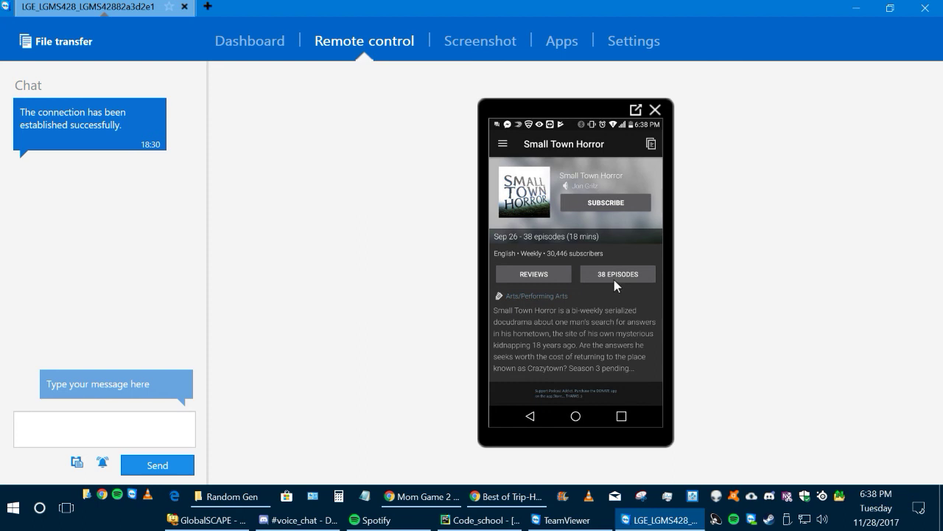
{"action": "left_click", "coordinate": [613, 279]}
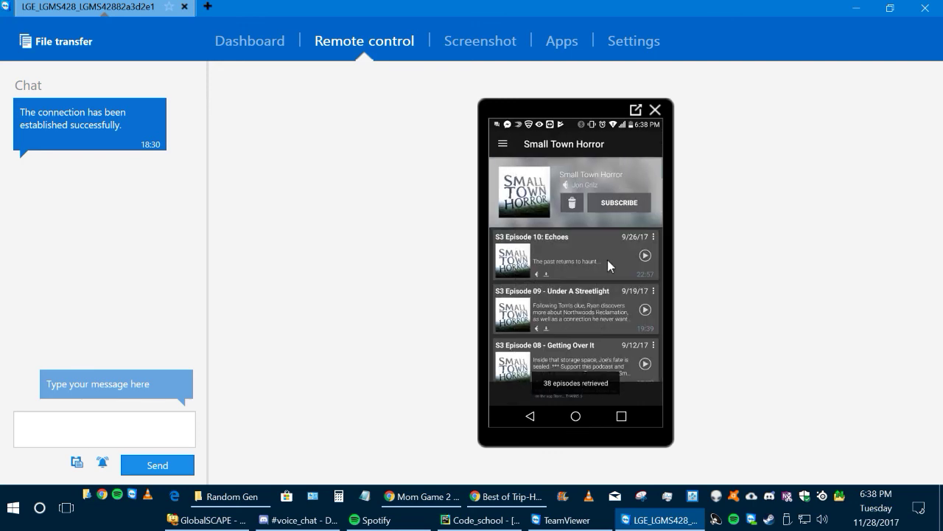
{"action": "scroll", "coordinate": [608, 266], "scroll_direction": "down", "scroll_amount": 10}
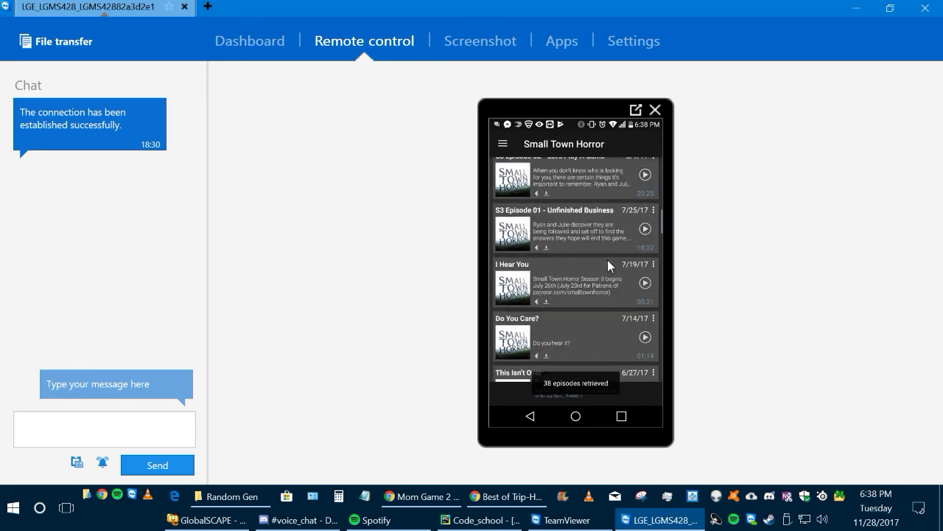
{"action": "scroll", "coordinate": [608, 260], "scroll_direction": "down", "scroll_amount": 10}
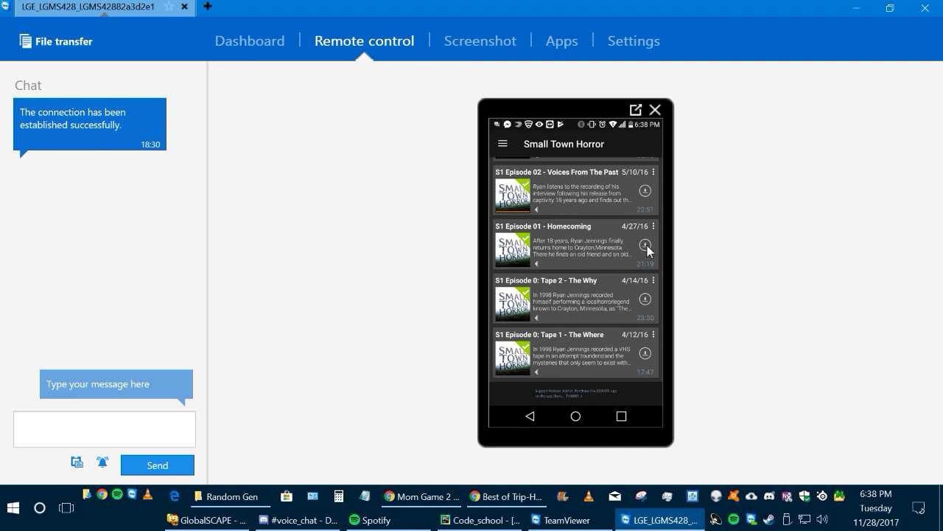
{"action": "left_click", "coordinate": [645, 245]}
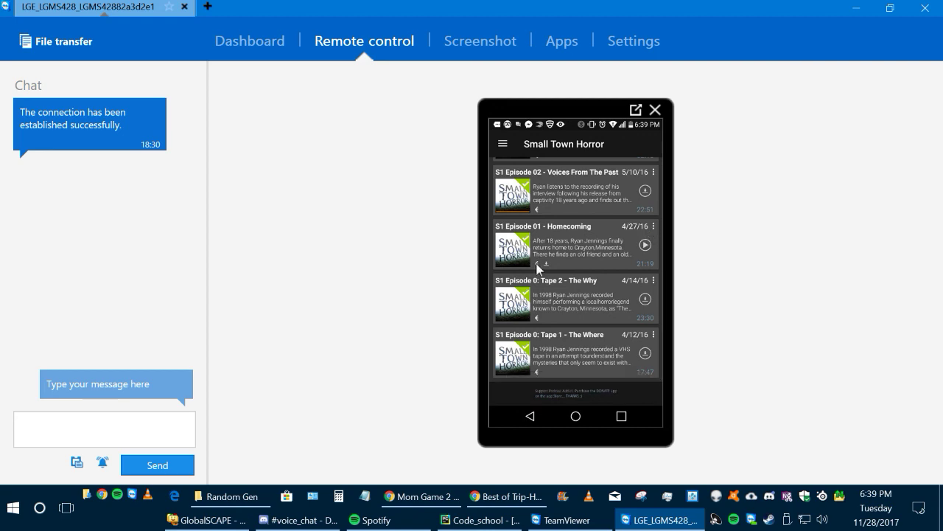
Step: Leave the Small Town Horror episode list and go back to the Podcasts overview
{"action": "scroll", "coordinate": [537, 269], "scroll_direction": "up", "scroll_amount": 1}
{"action": "scroll", "coordinate": [537, 269], "scroll_direction": "up", "scroll_amount": 10}
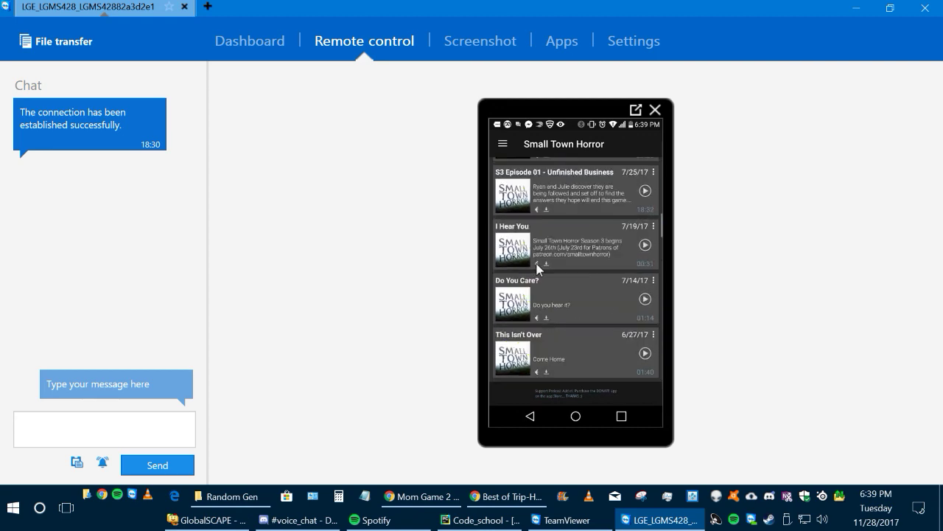
{"action": "left_click", "coordinate": [503, 145]}
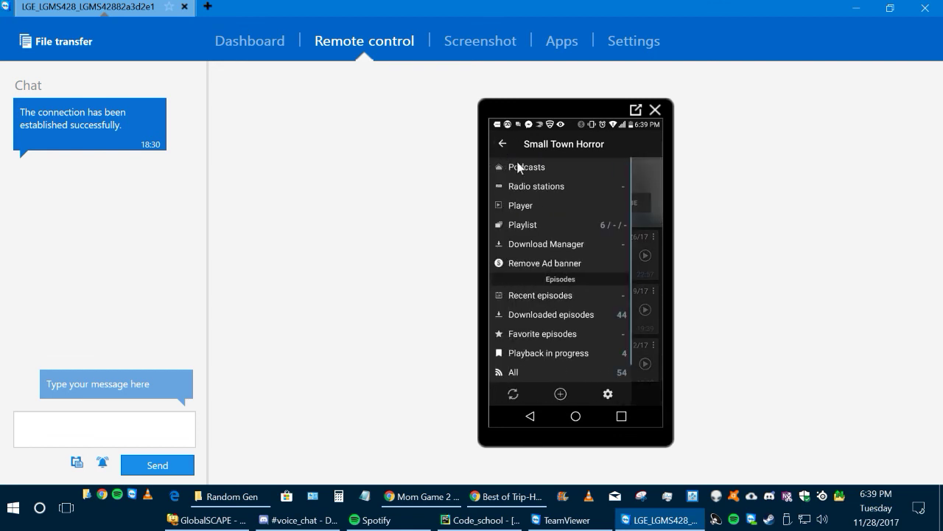
{"action": "left_click", "coordinate": [518, 167]}
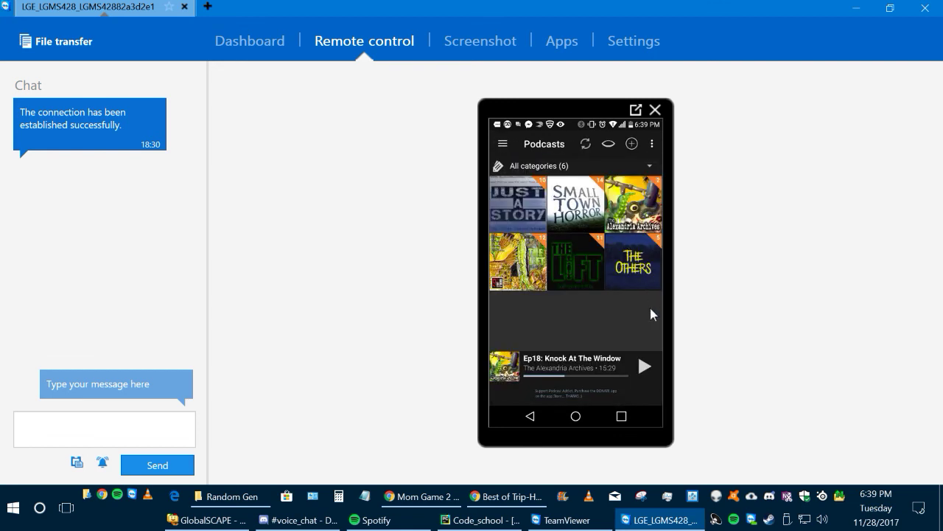